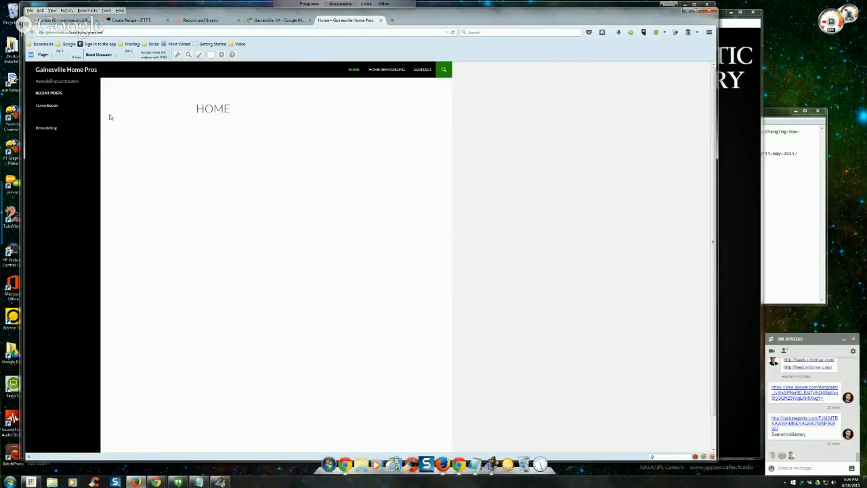
# - Open the "I Love Bacon" post on the Gainesville Home Pros site and load the Google homepage in a new tab
pyautogui.click(45, 107)
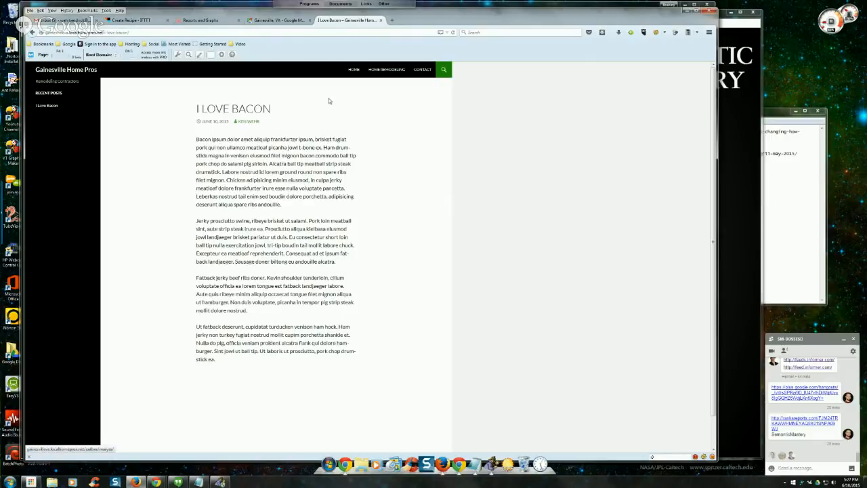
pyautogui.click(392, 19)
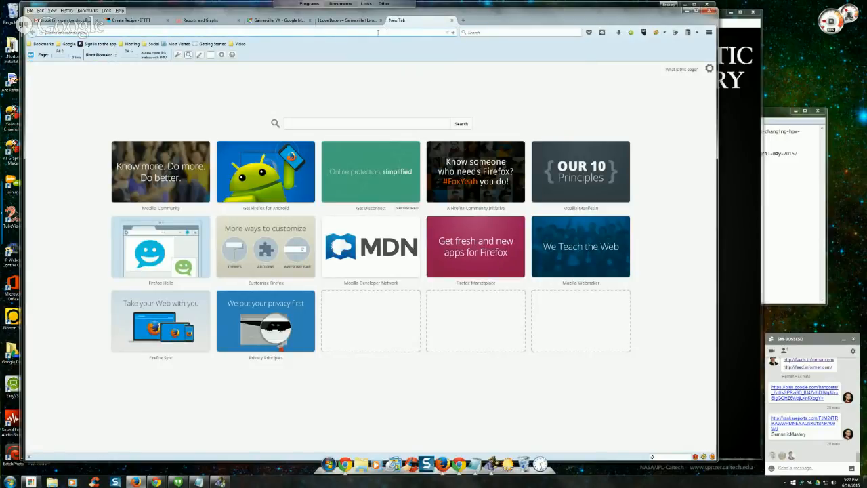
pyautogui.click(466, 33)
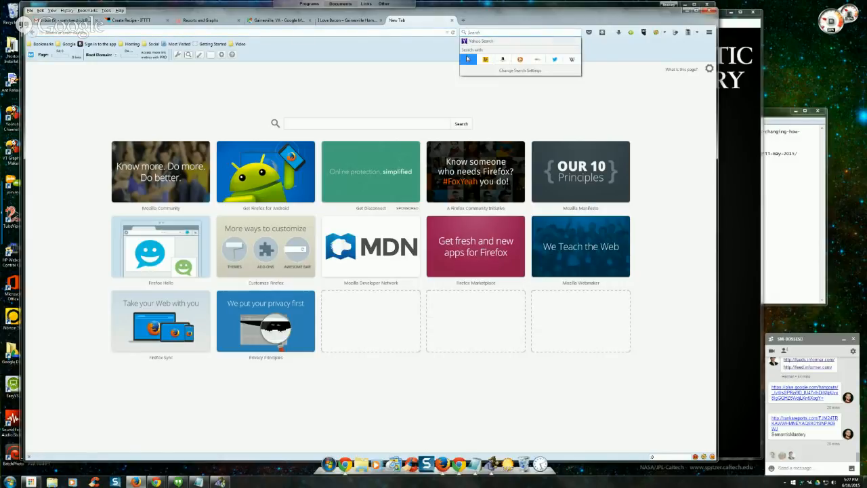
pyautogui.click(467, 59)
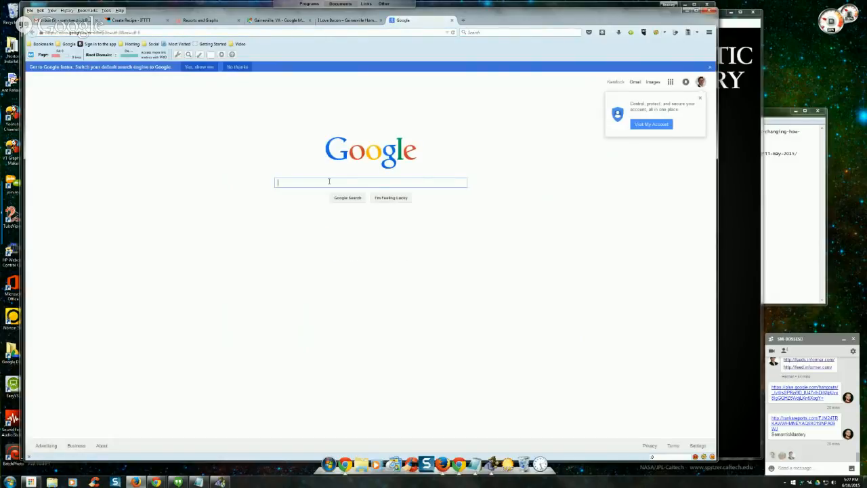
# - Search Google for "lorem ipsum" and open the Bacon Ipsum generator from the results
pyautogui.write('lorem ip')
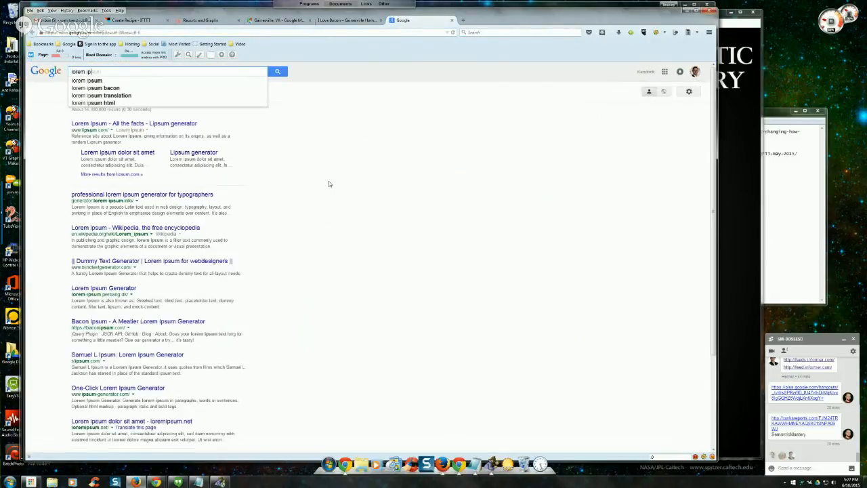
pyautogui.write('sum')
pyautogui.press('Return')
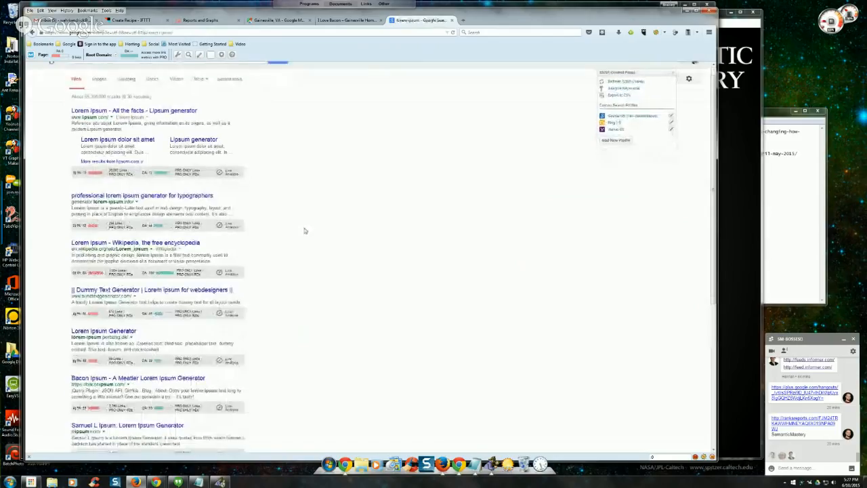
pyautogui.scroll(-2, 59, 328)
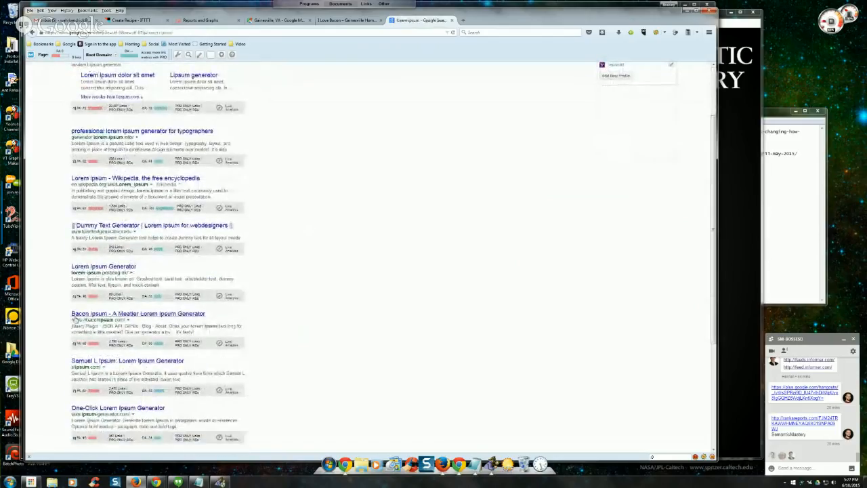
pyautogui.click(76, 316)
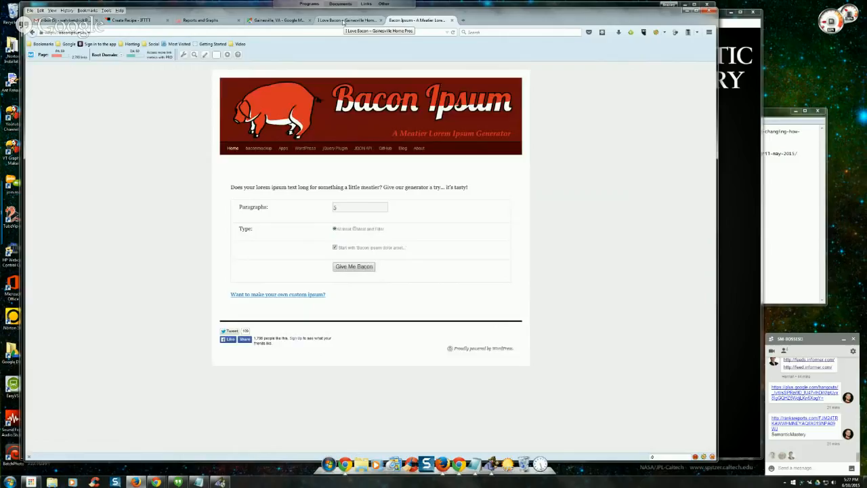
# - Return to the "I Love Bacon" post and highlight the opening words of its third and second paragraphs
pyautogui.hotkey('ctrl', 'shift', 'Tab')
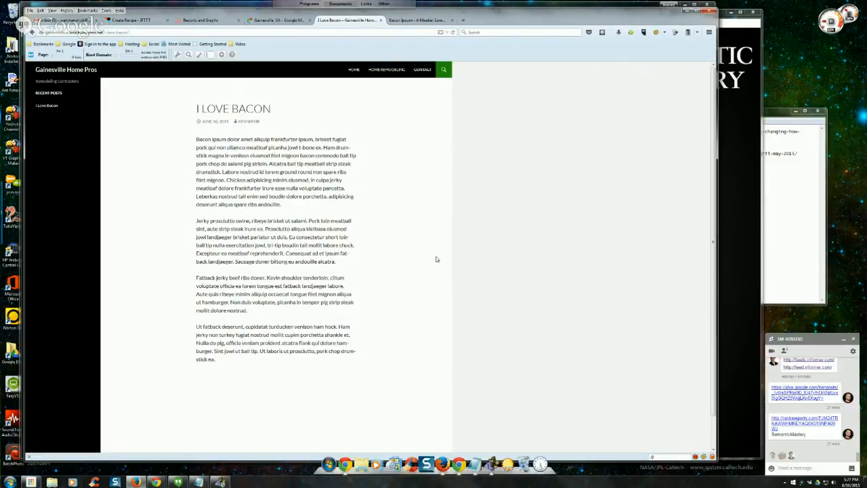
pyautogui.moveTo(197, 277); pyautogui.dragTo(232, 277)
pyautogui.moveTo(198, 221); pyautogui.dragTo(225, 221)
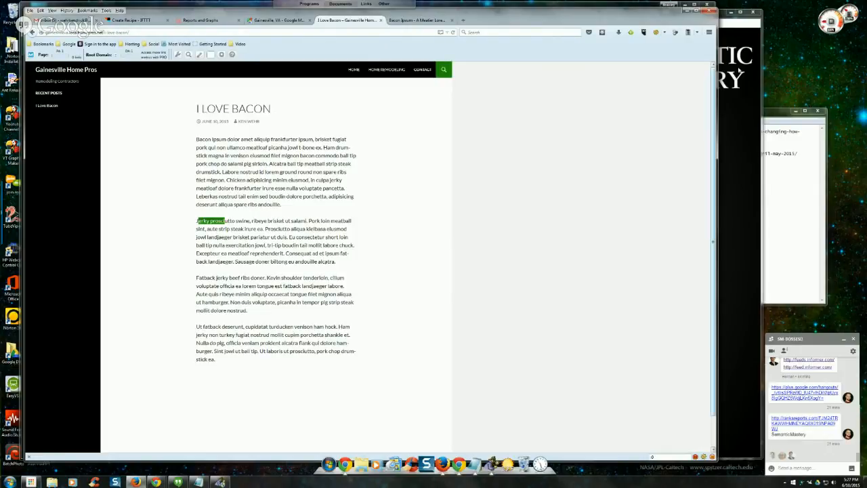
# - Check the Lead Gen Site Setup slide, returning to Firefox to highlight the subdomain in the post's address
pyautogui.click(725, 13)
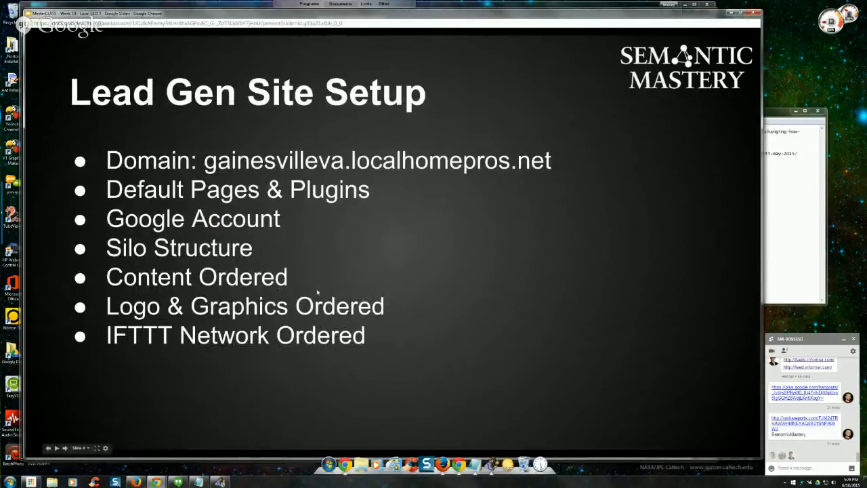
pyautogui.click(136, 482)
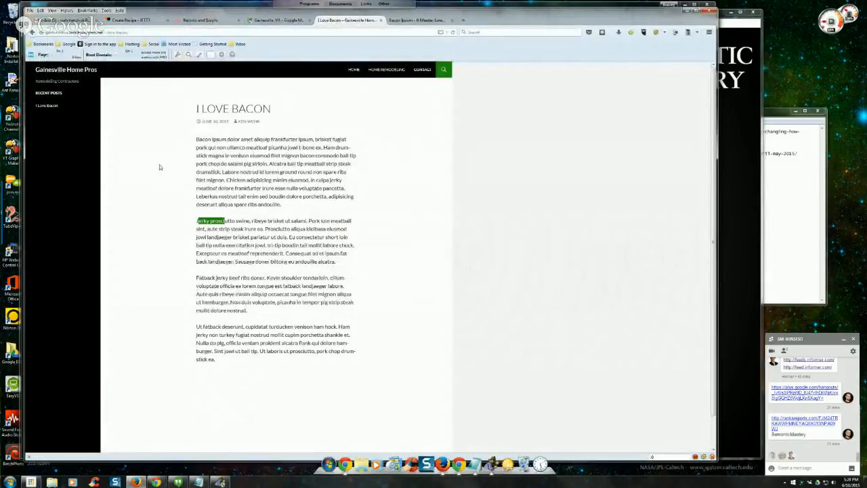
pyautogui.moveTo(69, 33); pyautogui.dragTo(44, 32)
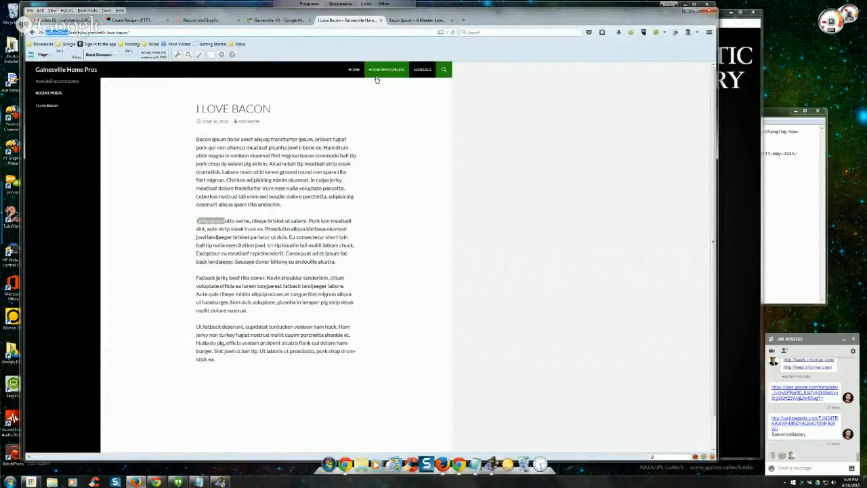
# - Examine the area around Gainesville, VA on the Google map, including the region to its northeast
pyautogui.click(275, 24)
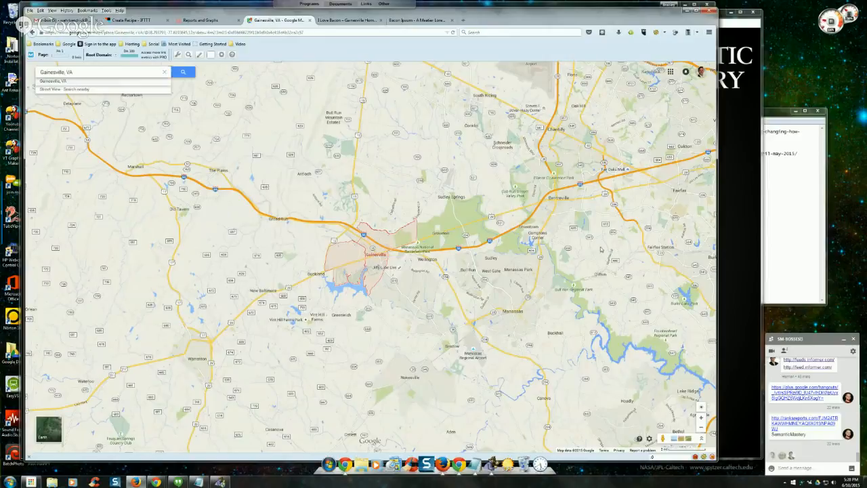
pyautogui.moveTo(600, 250); pyautogui.dragTo(467, 323)
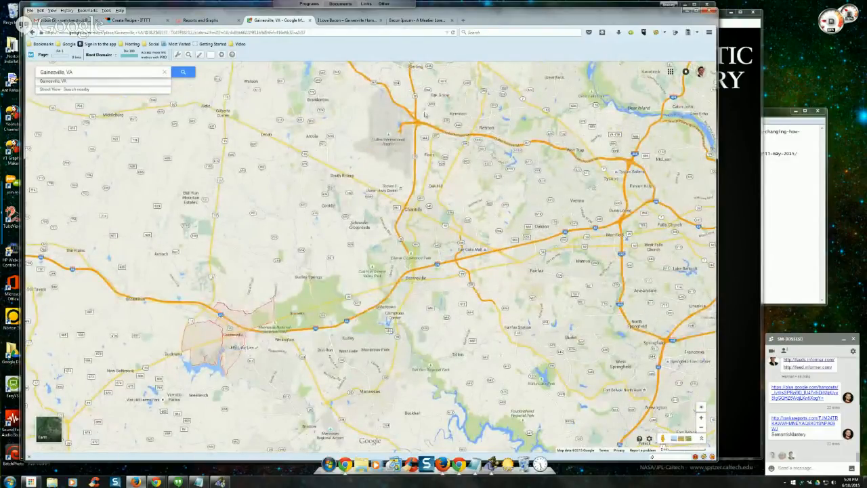
pyautogui.moveTo(291, 351); pyautogui.dragTo(381, 280)
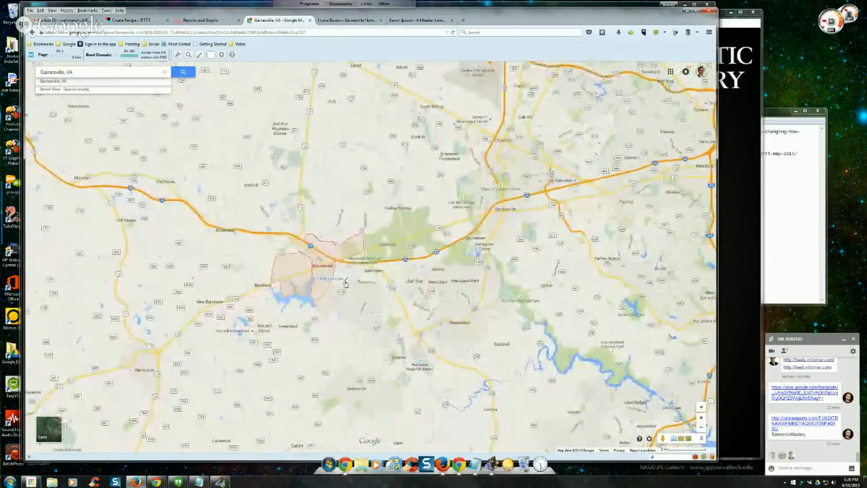
# - Go back to the "I Love Bacon" post and highlight the subdomain and root domain parts of its address
pyautogui.click(356, 23)
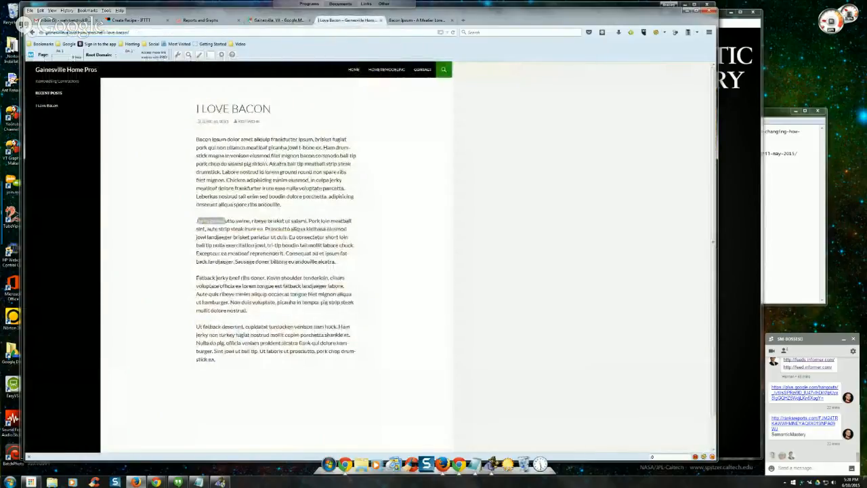
pyautogui.doubleClick(58, 33)
pyautogui.click(109, 141)
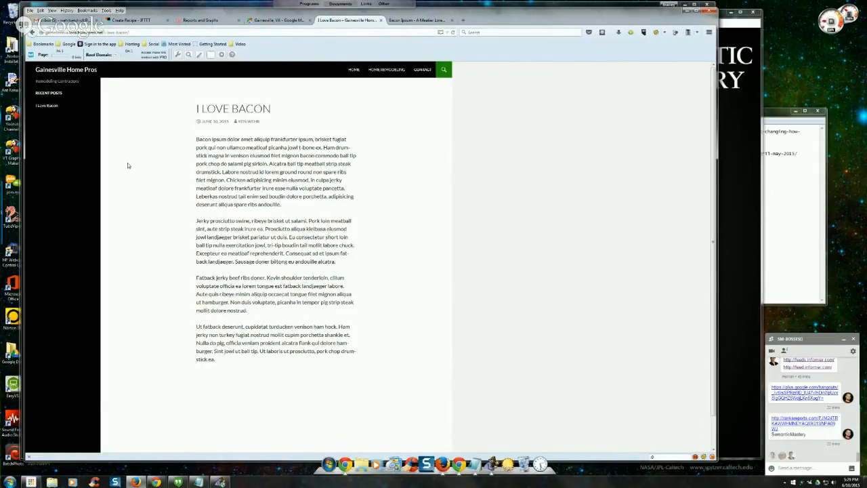
pyautogui.moveTo(68, 32); pyautogui.dragTo(110, 32)
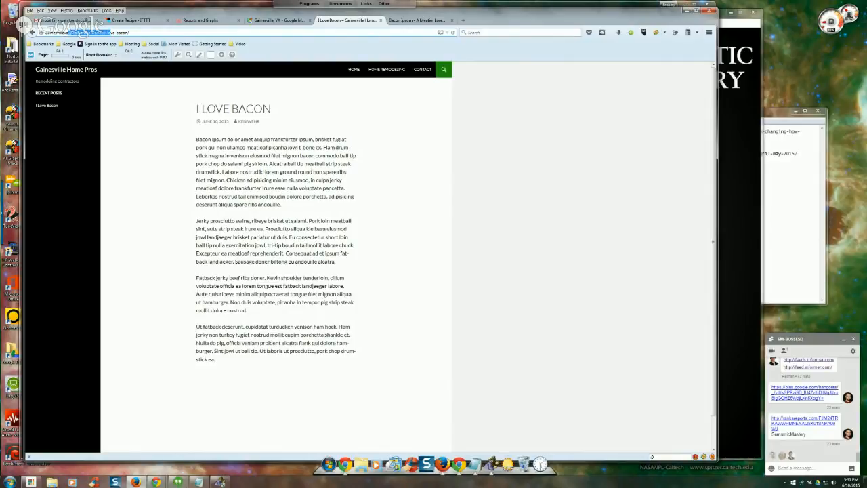
pyautogui.click(157, 160)
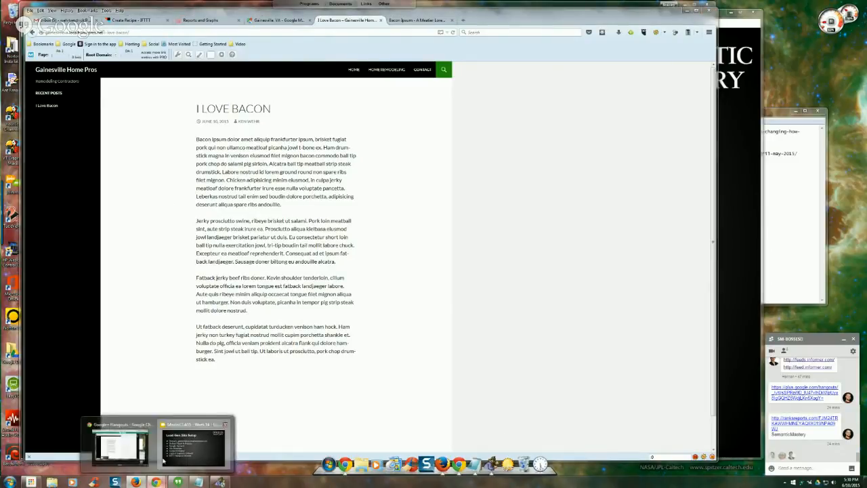
# - Switch to Chrome and open the WordPress dashboard of the Gainesville Home Pros site
pyautogui.click(120, 435)
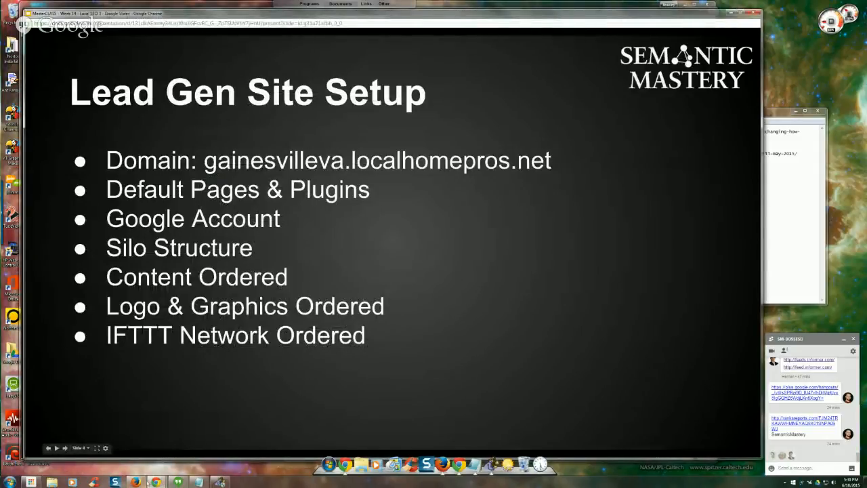
pyautogui.moveTo(156, 483)
pyautogui.click(118, 453)
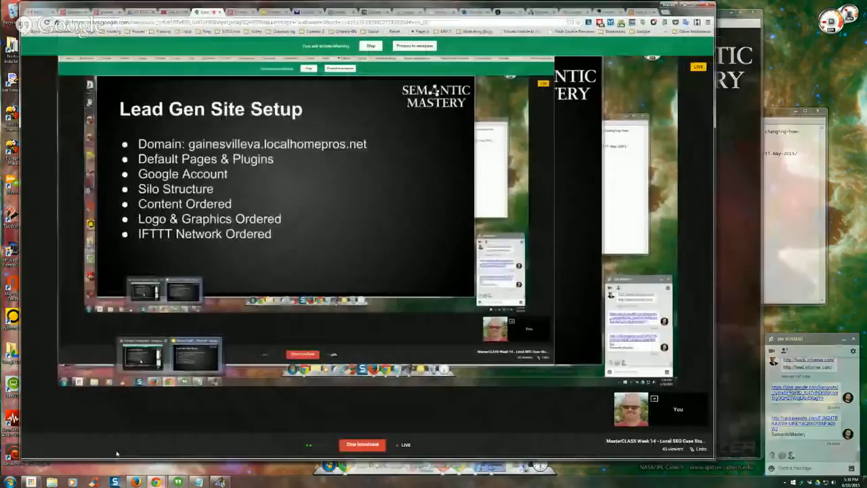
pyautogui.click(441, 13)
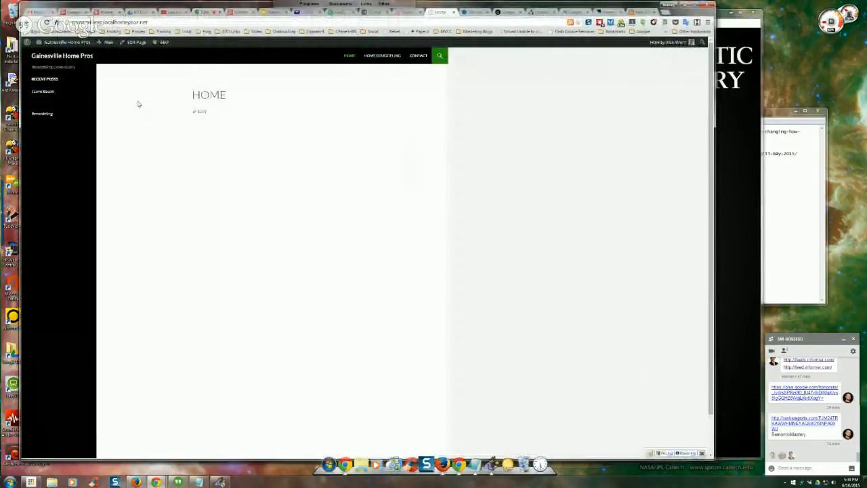
pyautogui.moveTo(46, 44)
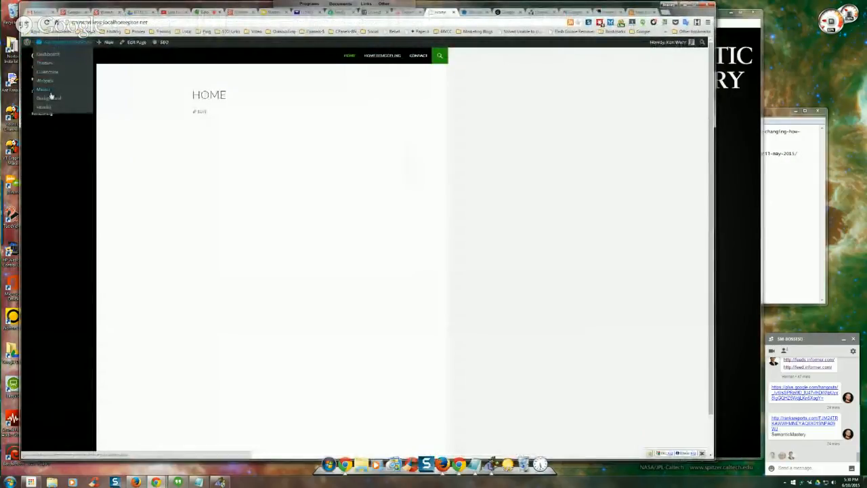
pyautogui.click(59, 63)
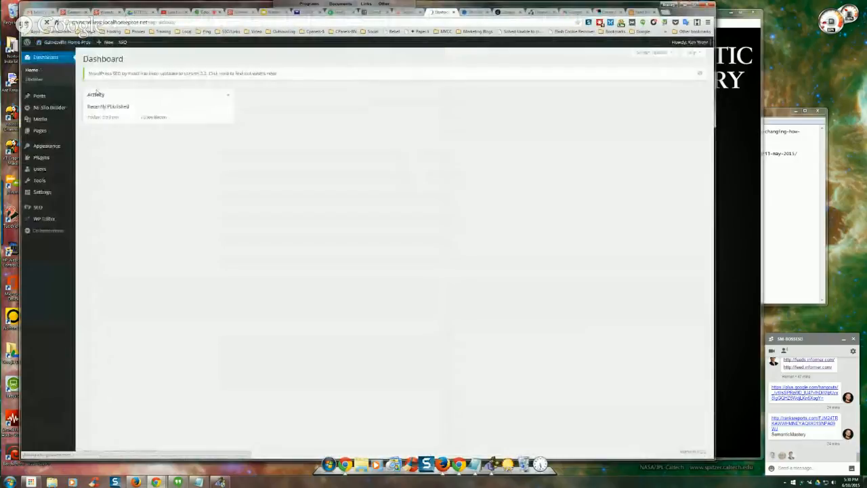
# - Open the list of installed plugins and review which plugins are active and inactive
pyautogui.moveTo(50, 161)
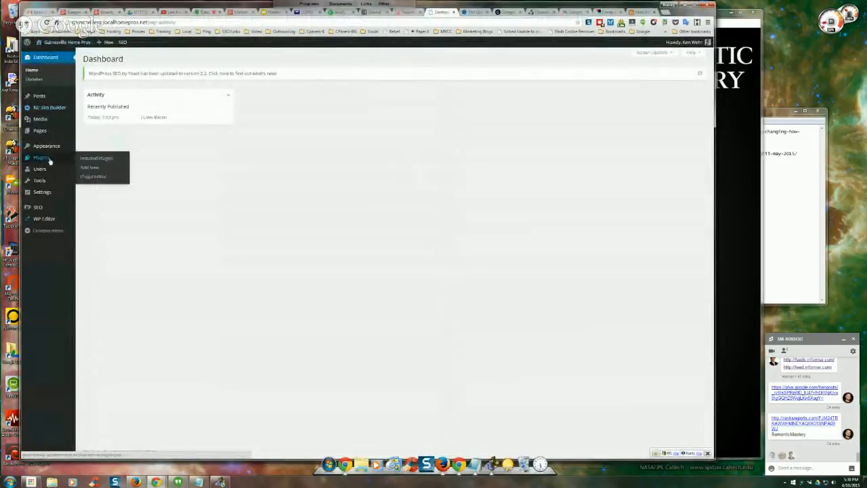
pyautogui.click(90, 160)
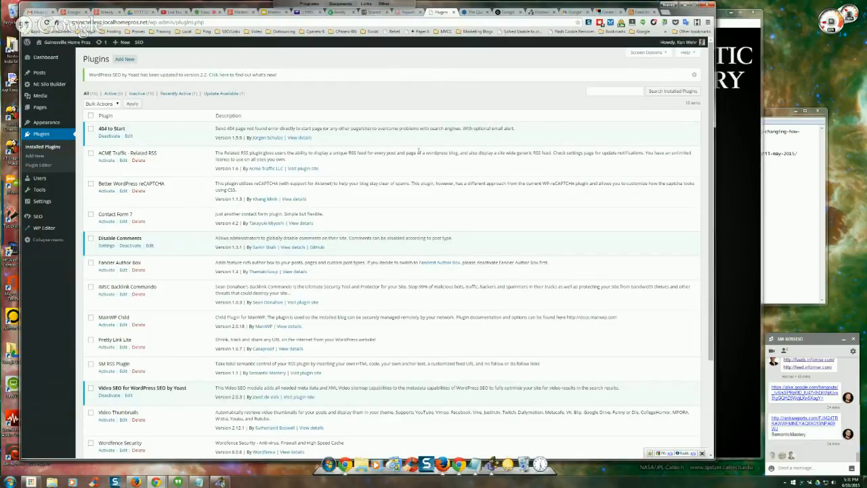
pyautogui.scroll(-1, 191, 255)
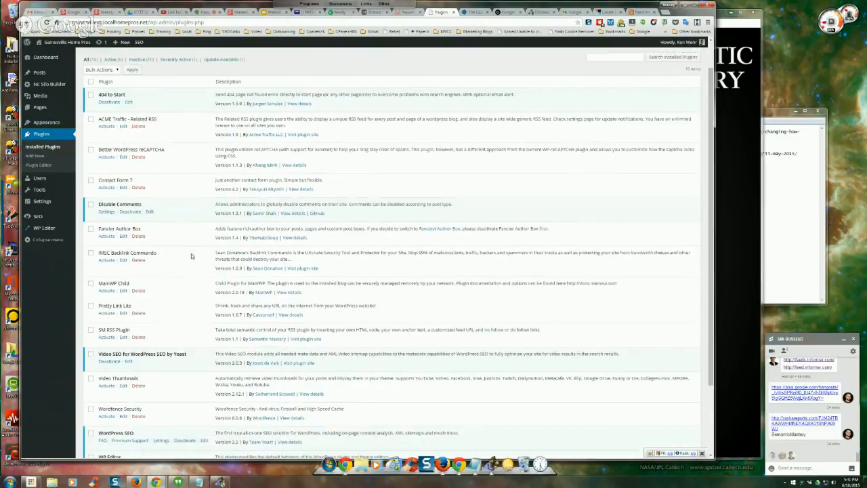
pyautogui.scroll(-1, 191, 253)
pyautogui.scroll(2, 191, 253)
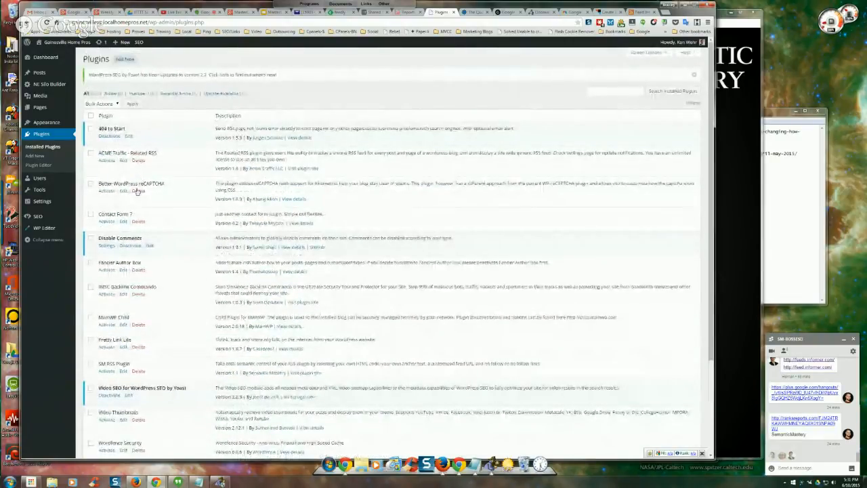
pyautogui.scroll(-2, 187, 204)
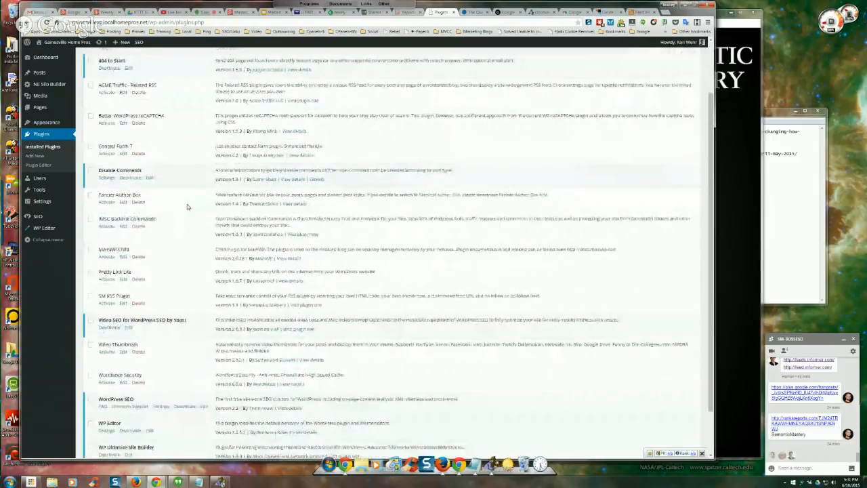
pyautogui.scroll(-2, 187, 204)
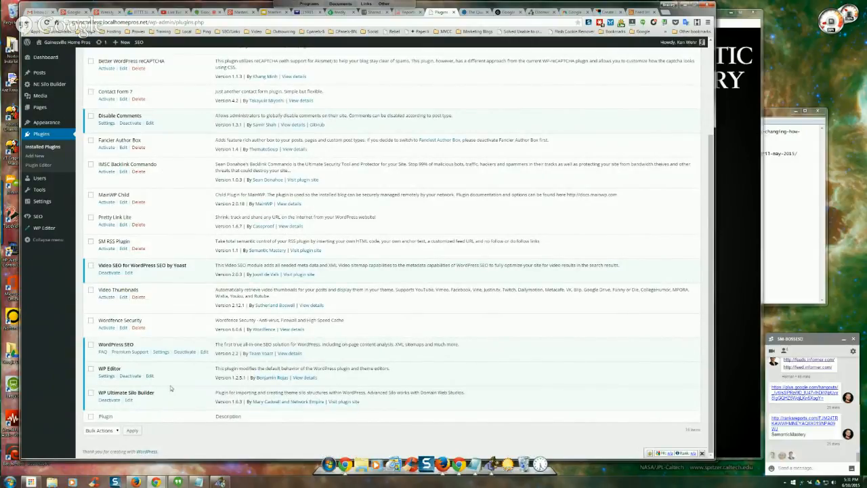
pyautogui.scroll(1, 149, 338)
pyautogui.scroll(-1, 125, 399)
pyautogui.moveTo(55, 89)
# - Return to the "I Love Bacon" post in Firefox and copy the root domain localhomepros.net from its address
pyautogui.click(722, 19)
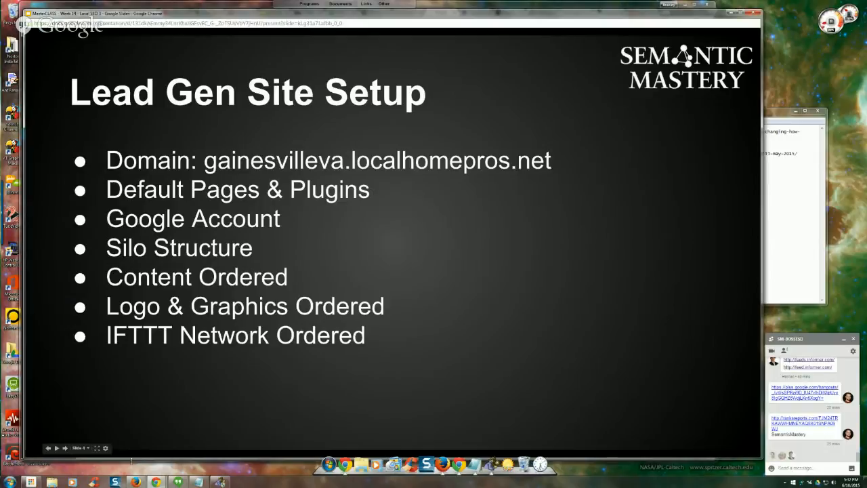
pyautogui.click(135, 481)
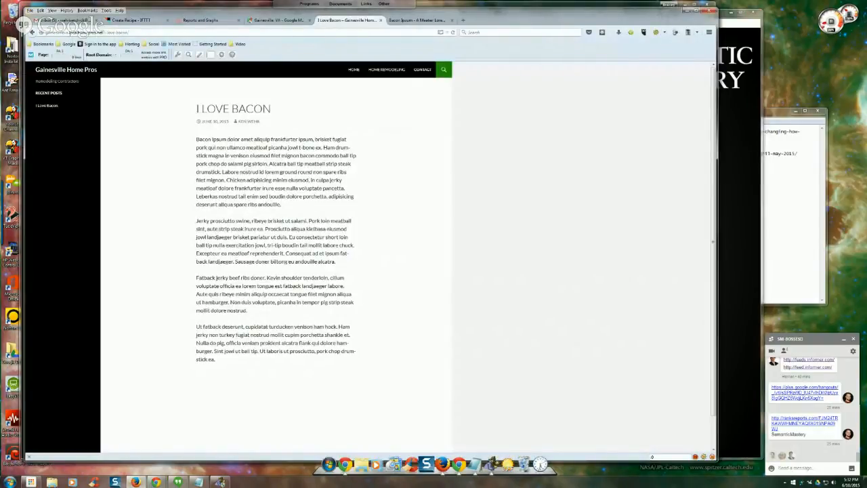
pyautogui.moveTo(67, 31); pyautogui.dragTo(103, 32)
pyautogui.rightClick(102, 32)
pyautogui.click(118, 58)
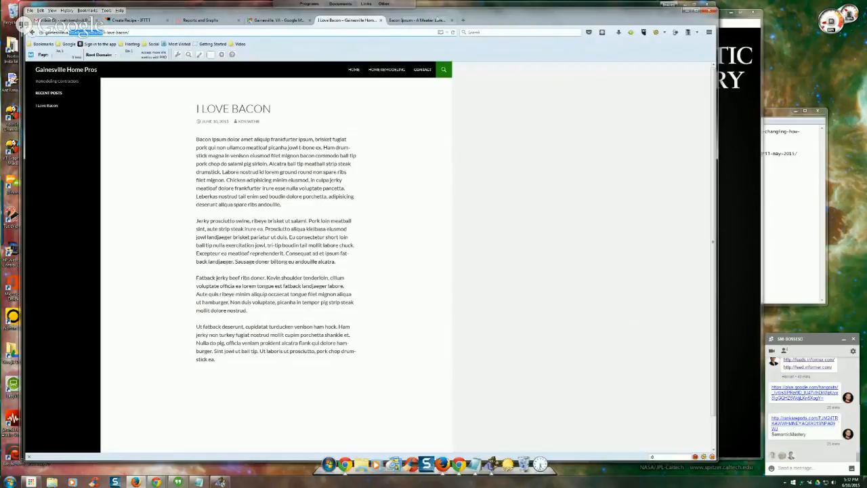
# - Load the copied root domain in a new browser tab
pyautogui.click(461, 21)
pyautogui.rightClick(285, 32)
pyautogui.click(306, 68)
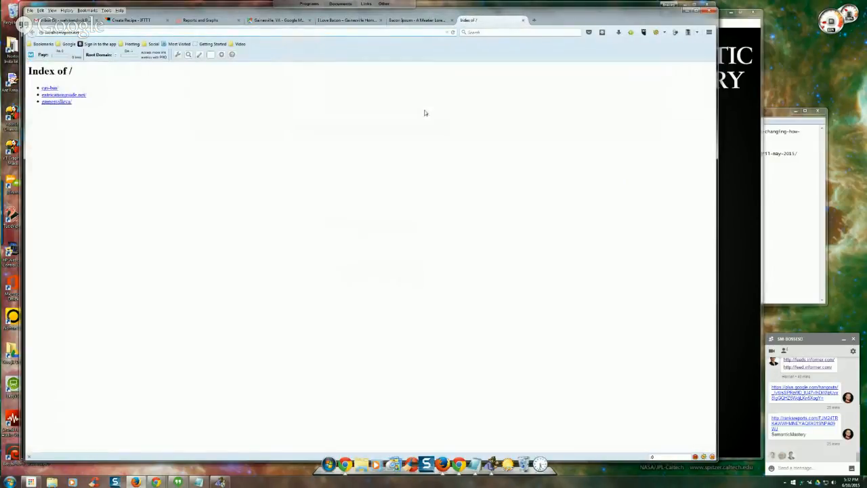
# - Close the tab showing the root domain's index and bring up the Lead Gen Site Setup slide
pyautogui.click(522, 20)
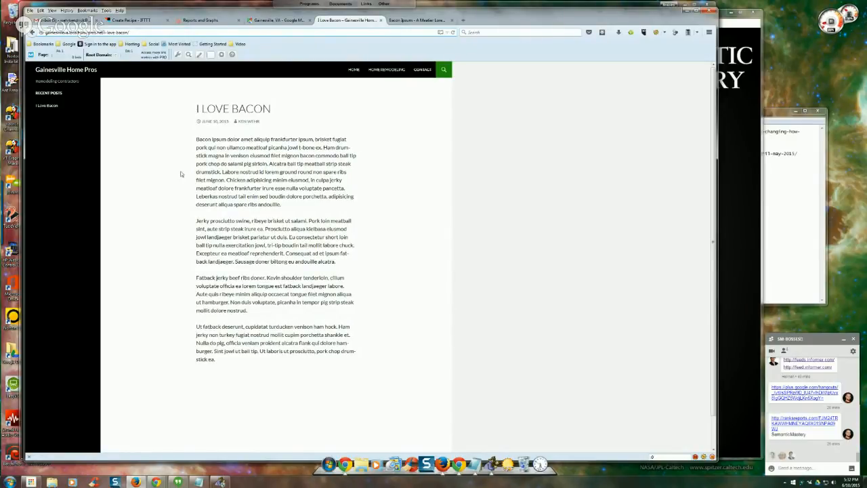
pyautogui.click(723, 20)
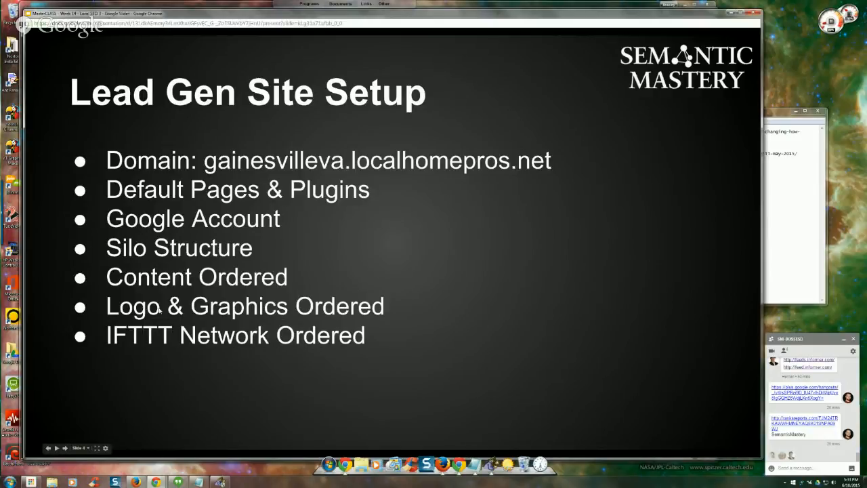
# - Highlight the subdomain in the "I Love Bacon" post's address in Firefox, and return to the Lead Gen Site Setup slide
pyautogui.click(135, 481)
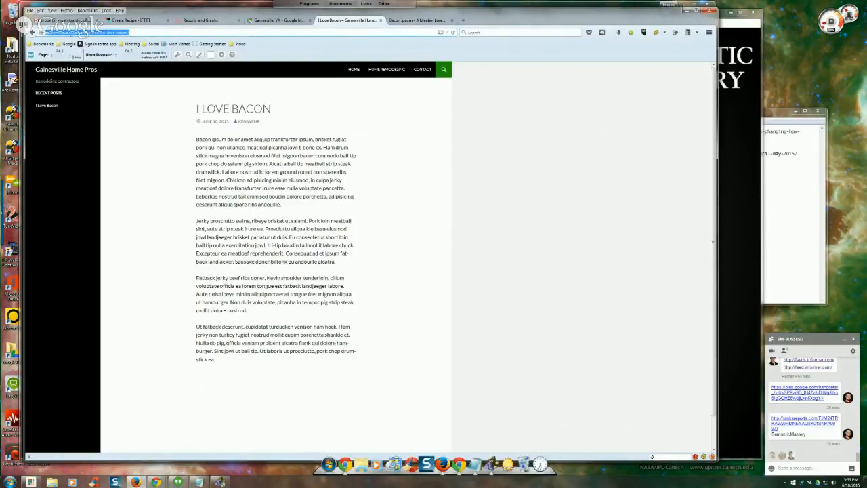
pyautogui.click(68, 32)
pyautogui.moveTo(66, 32); pyautogui.dragTo(45, 33)
pyautogui.click(89, 119)
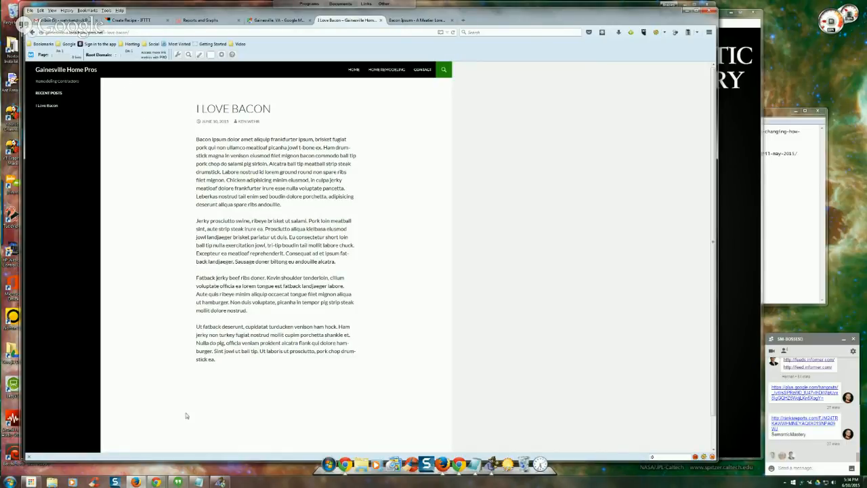
pyautogui.moveTo(157, 482)
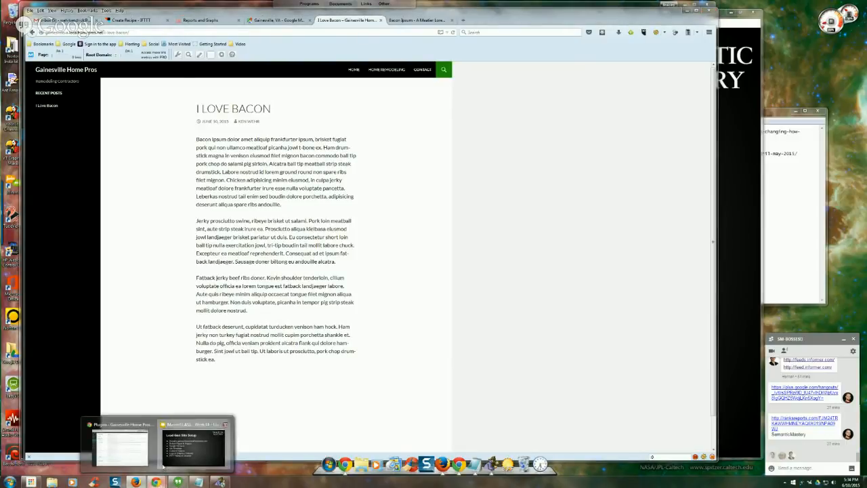
pyautogui.click(164, 461)
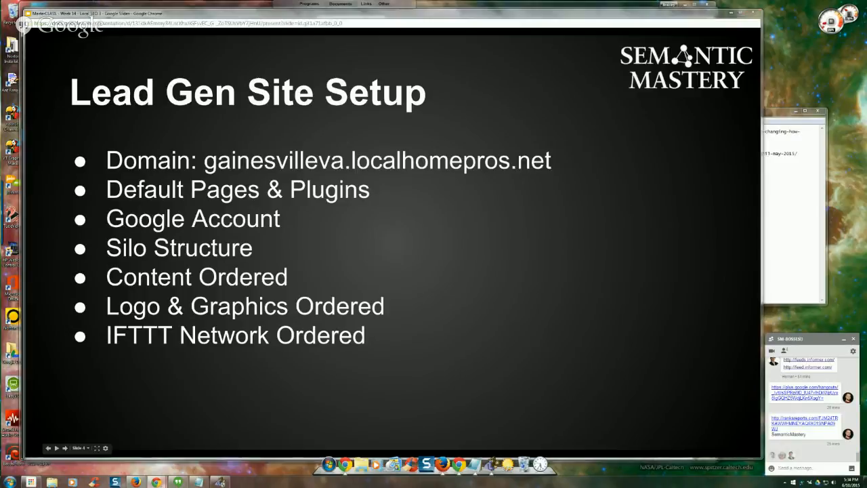
# - Switch to the WordPress dashboard in Chrome and open the list of all pages on the Gainesville Home Pros site
pyautogui.click(207, 440)
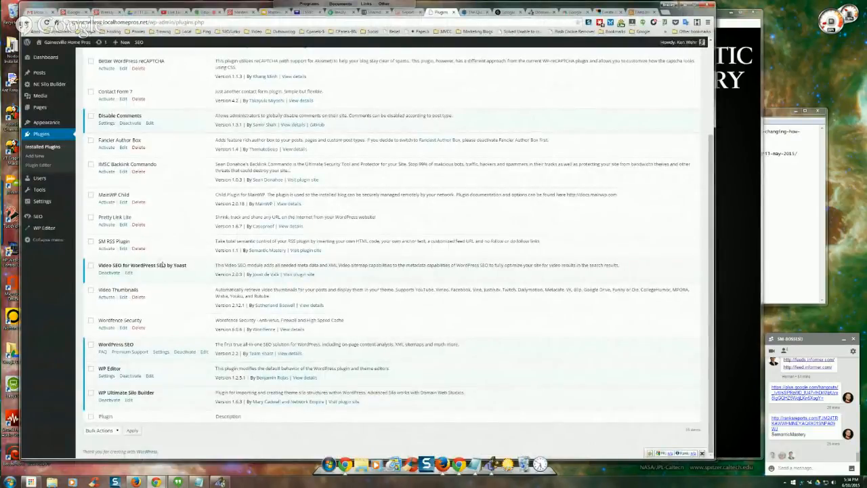
pyautogui.scroll(2, 148, 346)
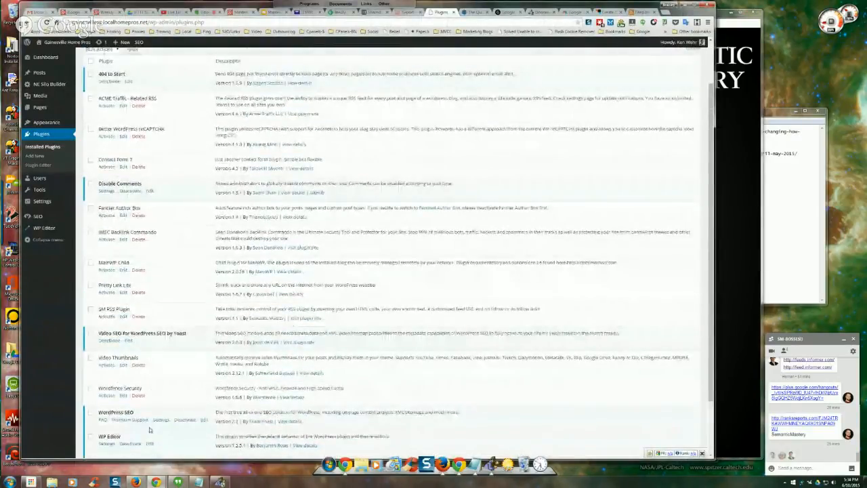
pyautogui.scroll(2, 183, 413)
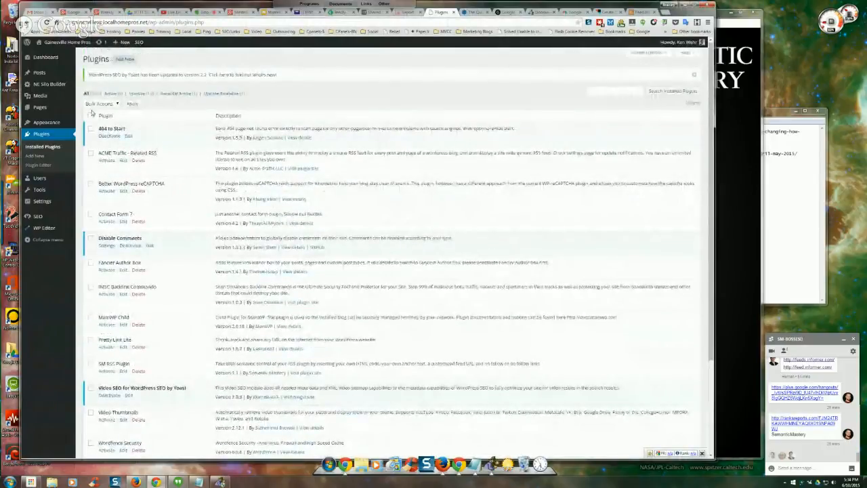
pyautogui.moveTo(45, 107)
pyautogui.click(87, 108)
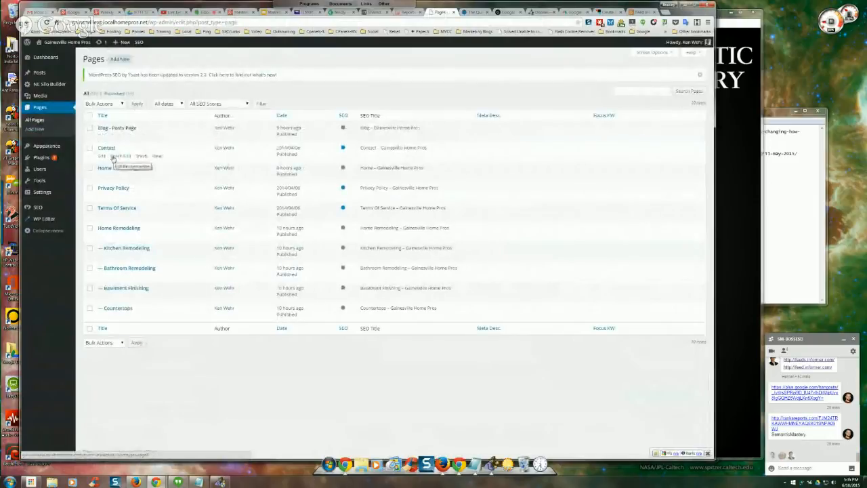
pyautogui.moveTo(46, 213)
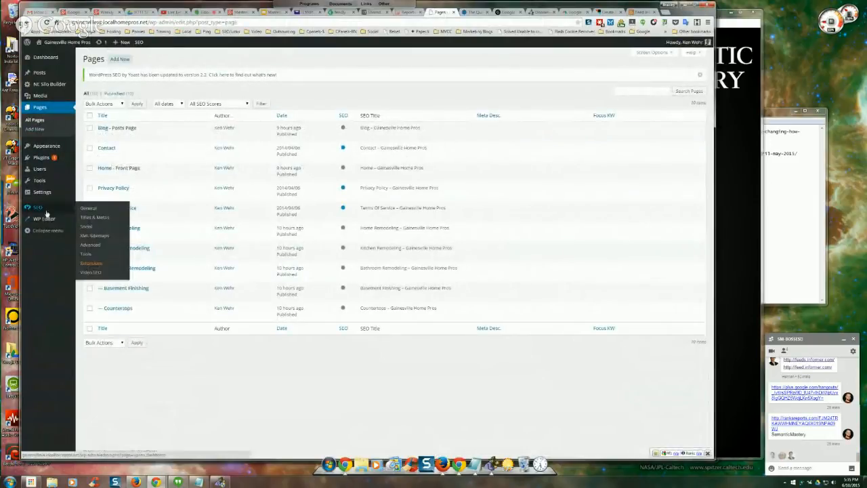
pyautogui.moveTo(46, 195)
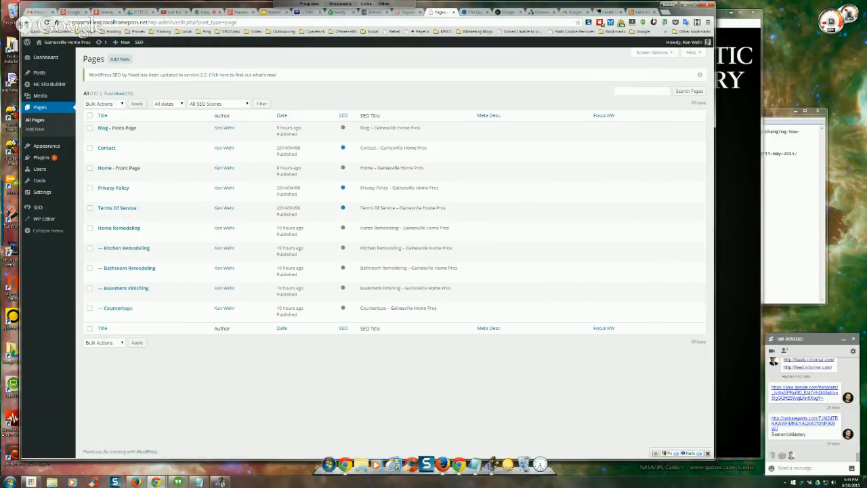
# - Return to the presentation and show the Structure slide with the complex silo outline
pyautogui.click(718, 18)
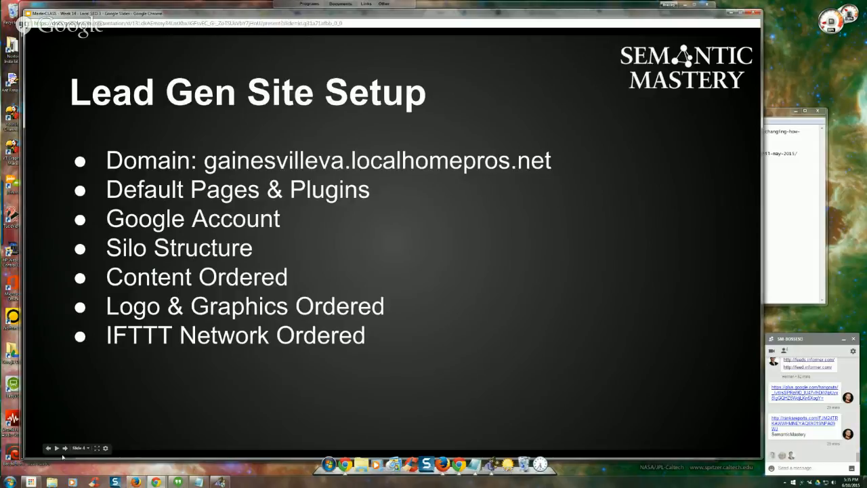
pyautogui.click(65, 448)
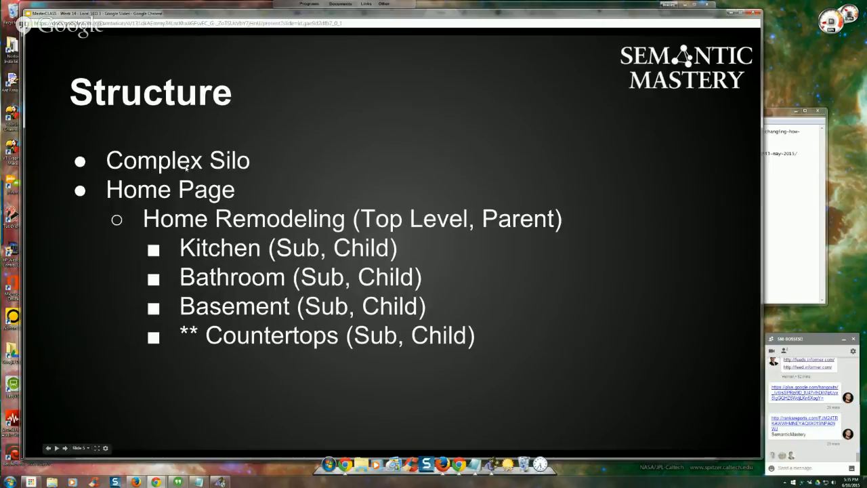
pyautogui.click(143, 166)
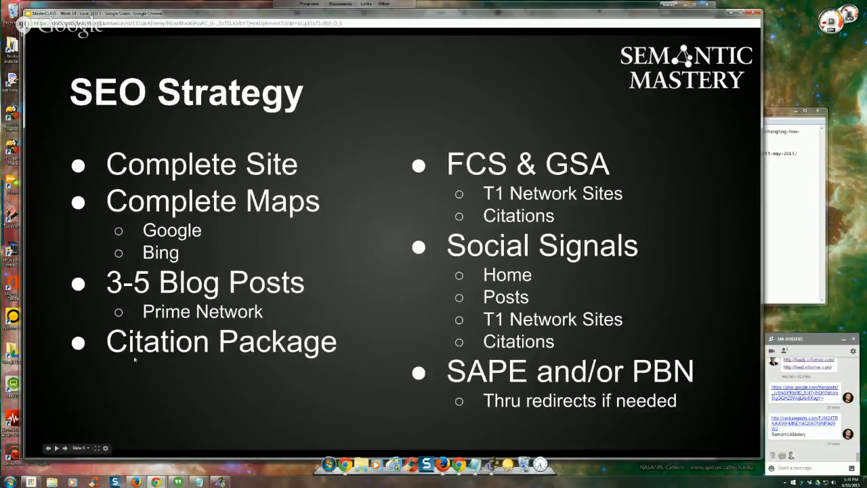
pyautogui.click(48, 449)
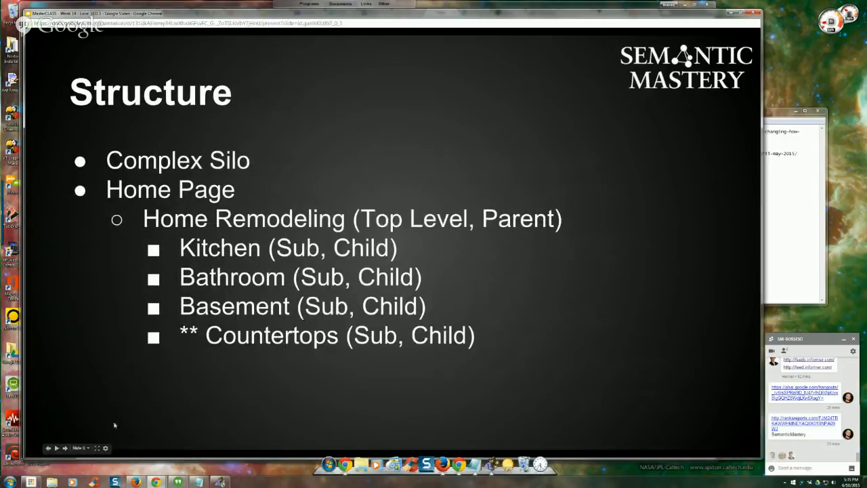
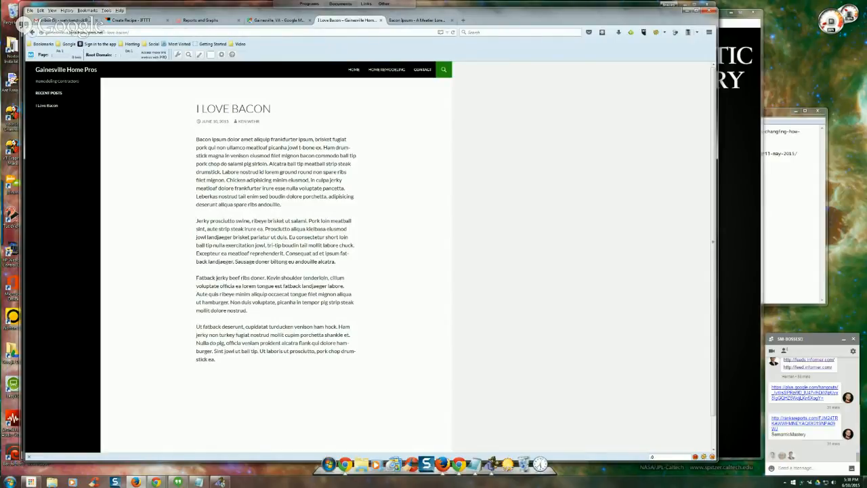
# - Highlight the root domain in the "I Love Bacon" post's address in Firefox, and go back to the Structure slide
pyautogui.moveTo(71, 32); pyautogui.dragTo(105, 32)
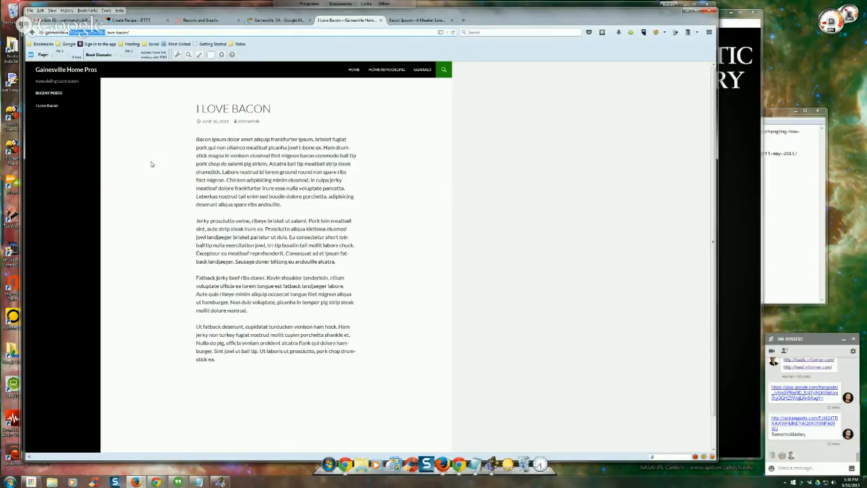
pyautogui.click(138, 483)
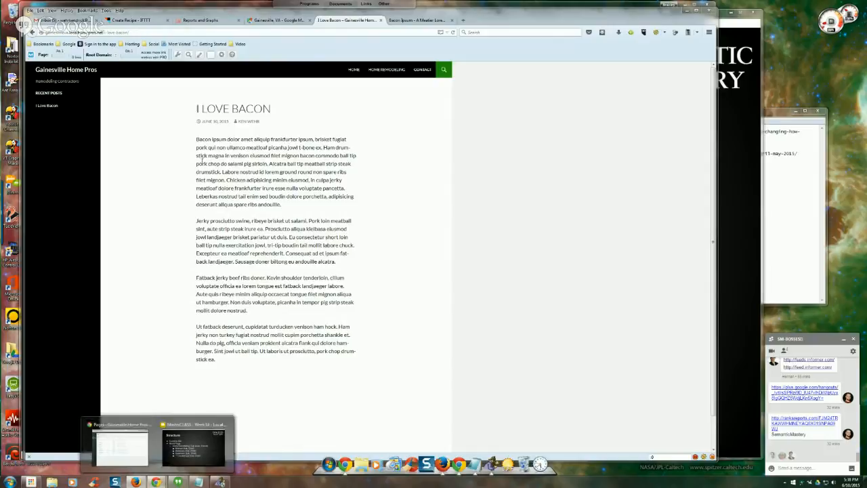
pyautogui.click(193, 444)
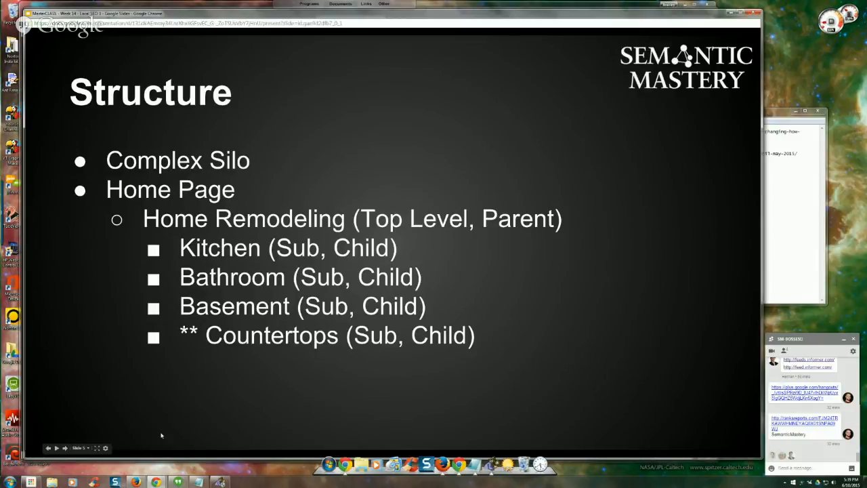
# - Switch to Firefox, open the site's Home Remodeling page and highlight its page title
pyautogui.click(136, 481)
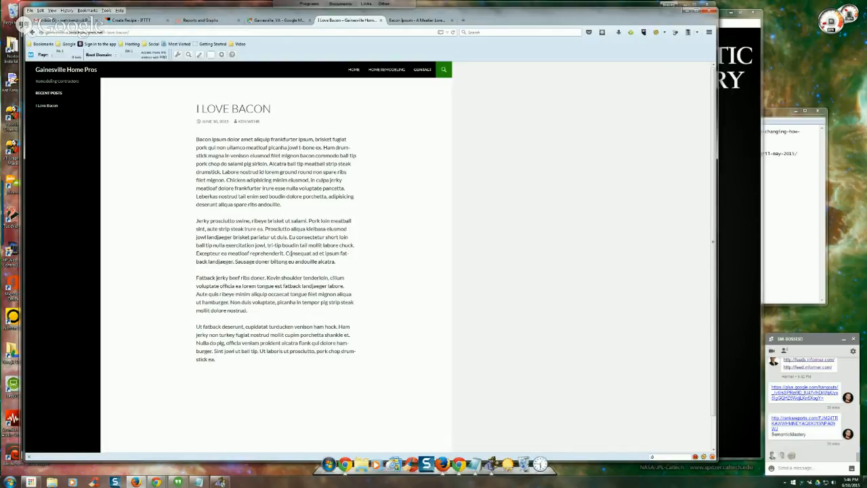
pyautogui.click(380, 72)
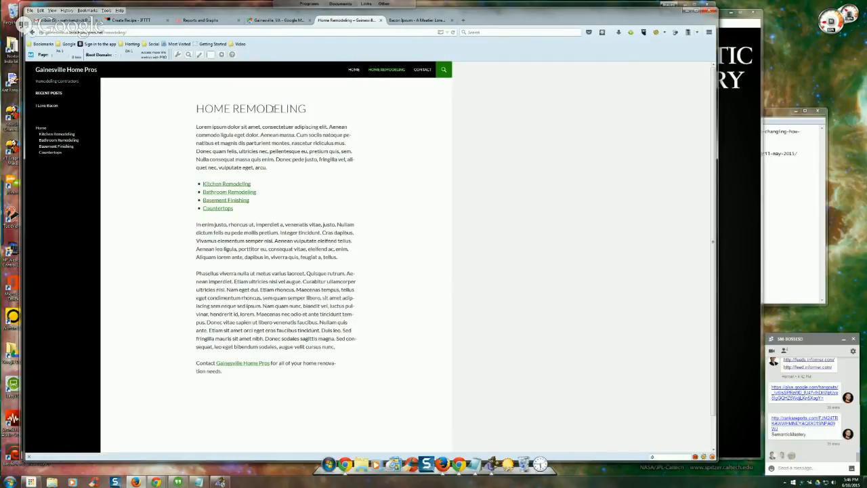
pyautogui.moveTo(197, 108); pyautogui.dragTo(313, 115)
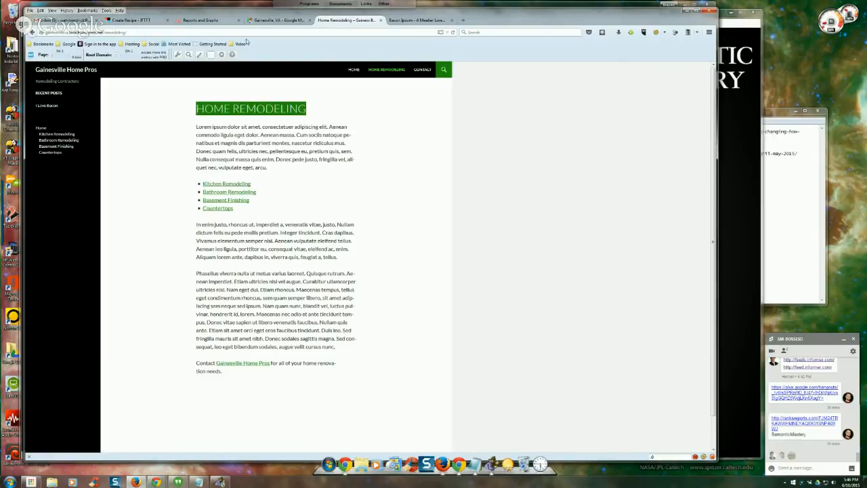
pyautogui.click(231, 110)
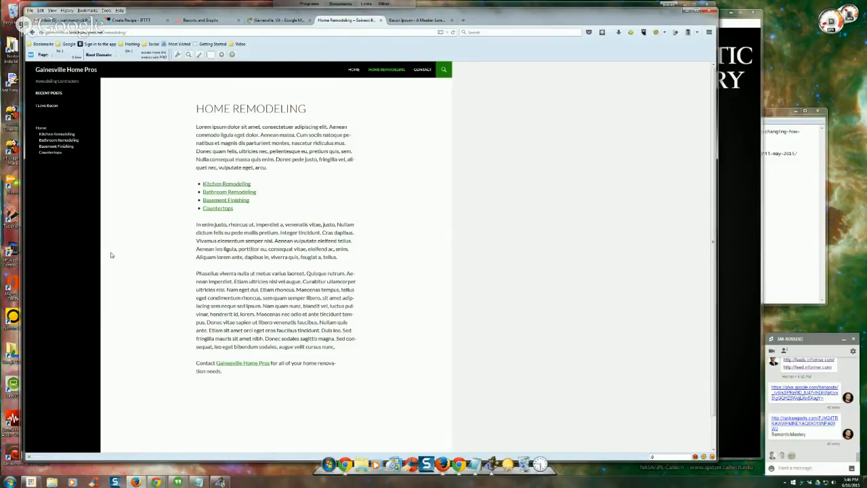
# - Highlight the city part of the subdomain in the Home Remodeling page's address
pyautogui.moveTo(45, 32); pyautogui.dragTo(69, 32)
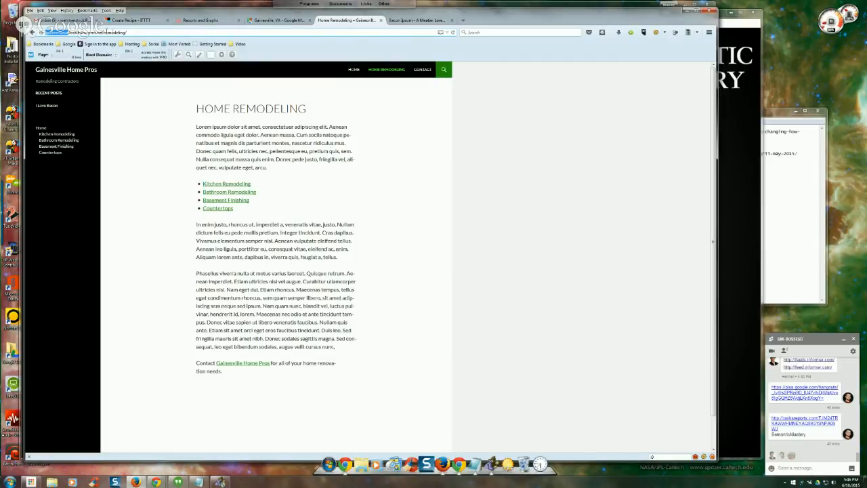
pyautogui.click(61, 32)
pyautogui.moveTo(65, 32); pyautogui.dragTo(45, 32)
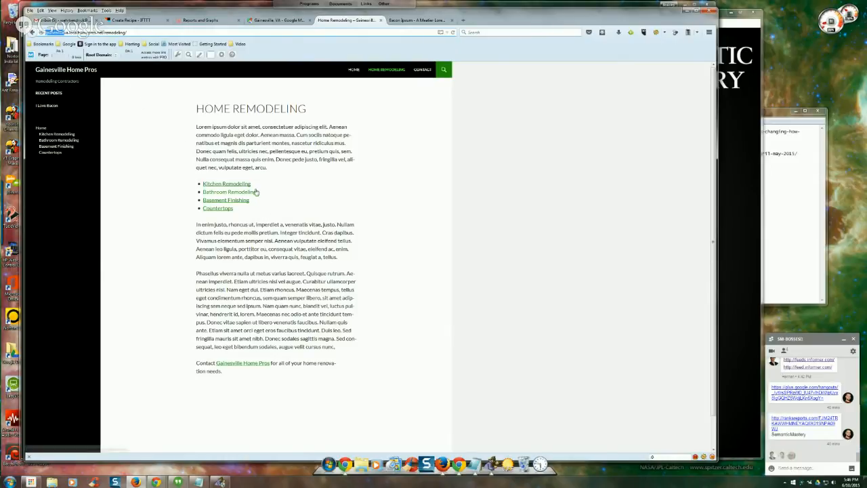
# - Open a blank Notepad document with the font size set to 18, and move and enlarge its window over the browser
pyautogui.click(10, 481)
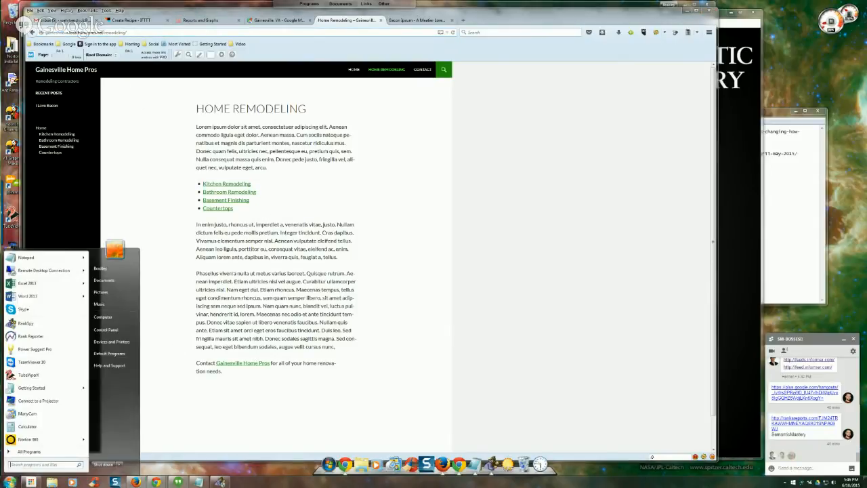
pyautogui.click(40, 257)
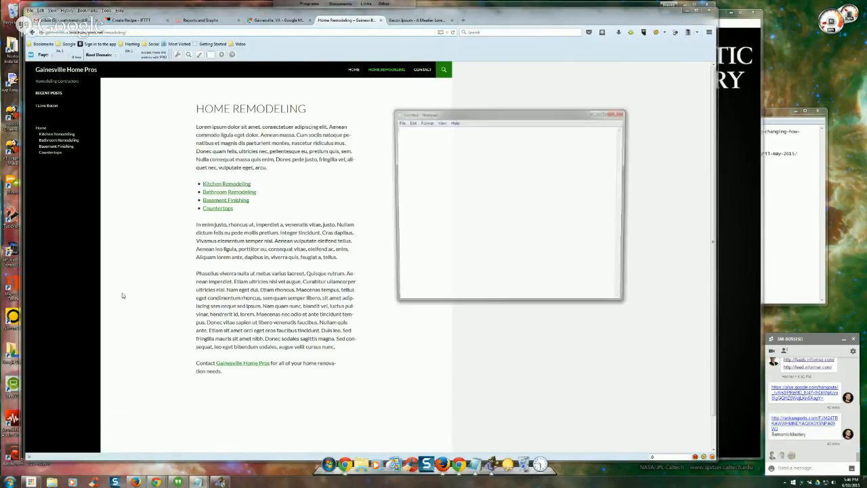
pyautogui.click(425, 122)
pyautogui.click(432, 136)
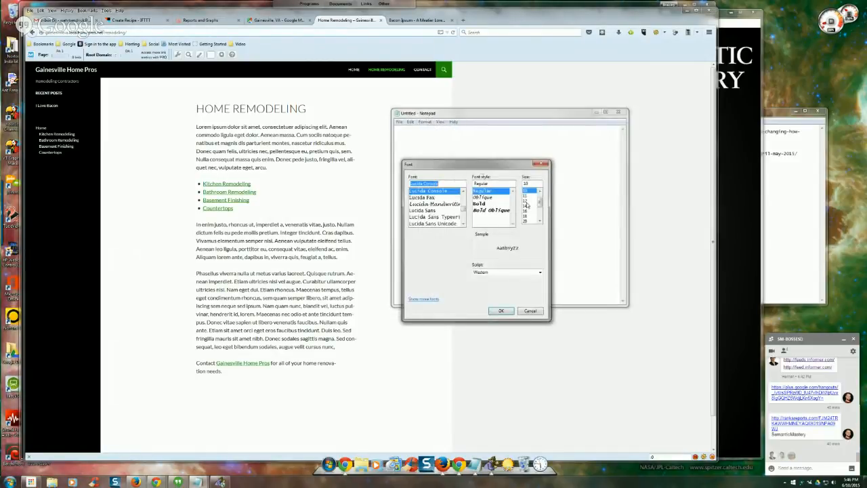
pyautogui.click(526, 216)
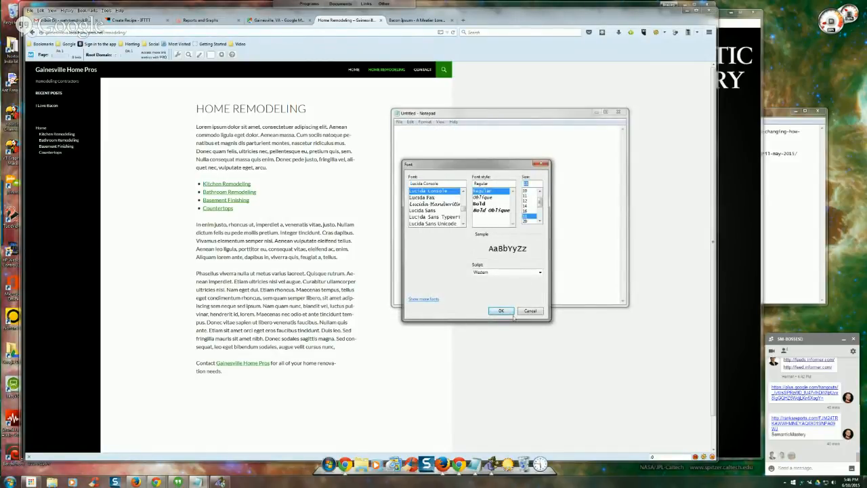
pyautogui.press('Return')
pyautogui.moveTo(511, 114); pyautogui.dragTo(313, 56)
pyautogui.moveTo(429, 248); pyautogui.dragTo(582, 396)
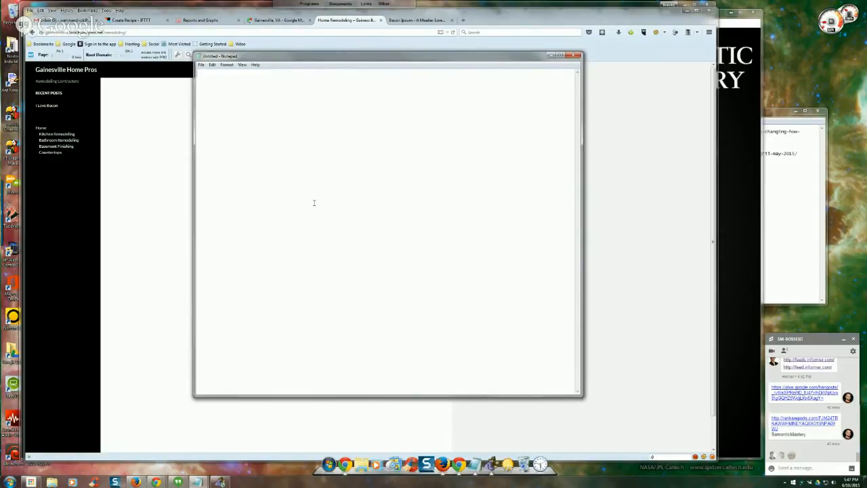
# - Write a numbered list of four lines: "1. SEO Title", "2. URL", "3. Page Title" and "4. Meta Description"
pyautogui.write('1.')
pyautogui.write('SEO Title')
pyautogui.press('Return')
pyautogui.write('2. URL')
pyautogui.press('Return')
pyautogui.write('3. Page Tit')
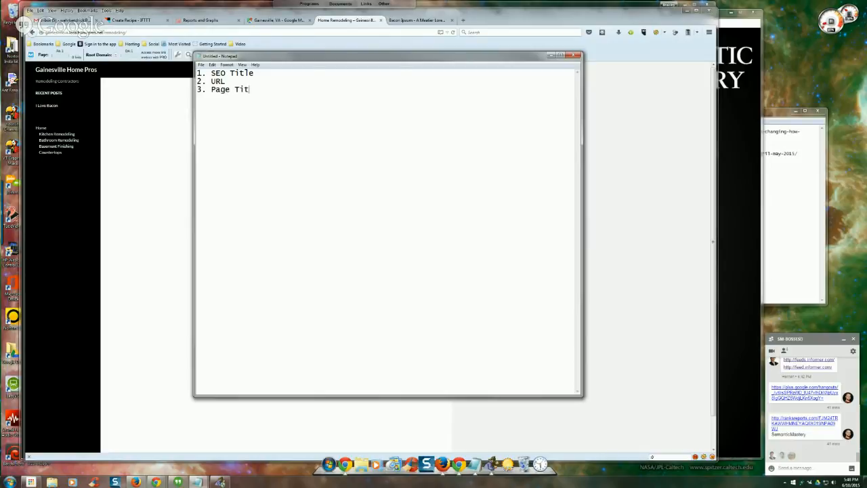
pyautogui.write('le ')
pyautogui.write('4. ')
pyautogui.write('Meta D')
pyautogui.write(' Dscrip')
pyautogui.write('tion')
pyautogui.click(242, 107)
pyautogui.write('e')
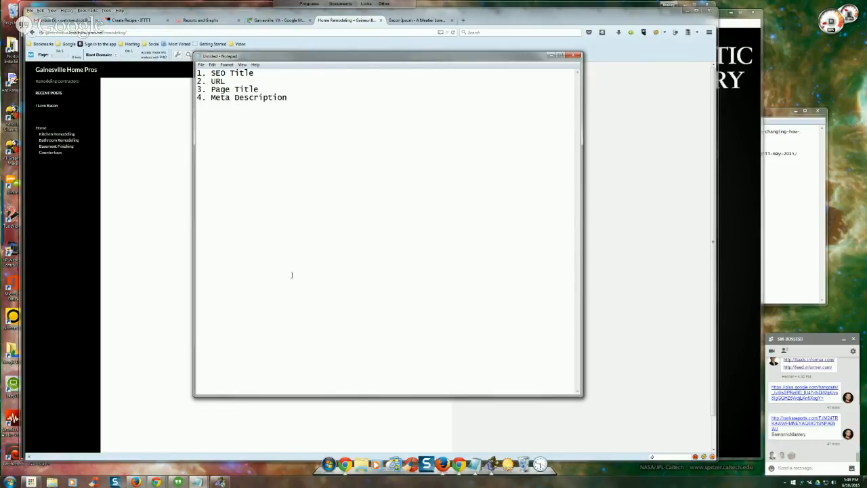
# - Move the note down to uncover the browser, highlight "SEO Title" in the list, and bring the Home Remodeling page's address into focus
pyautogui.moveTo(256, 56); pyautogui.dragTo(225, 98)
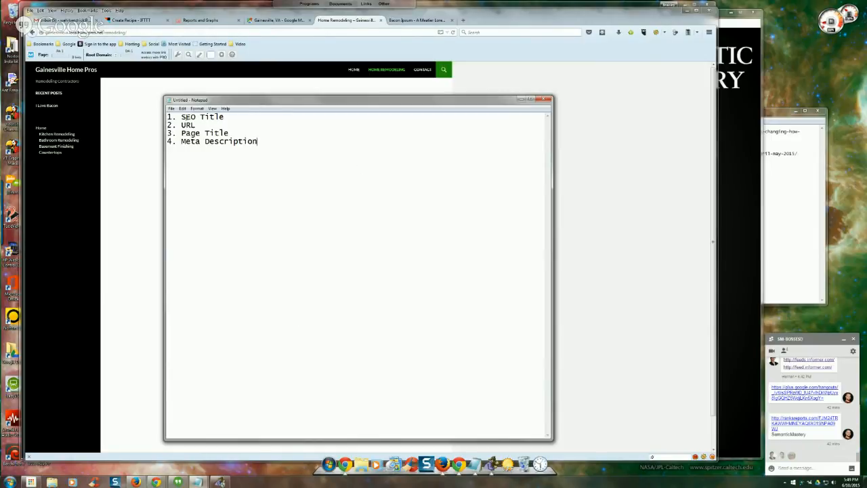
pyautogui.moveTo(180, 116); pyautogui.dragTo(225, 116)
pyautogui.click(245, 120)
pyautogui.press('Down')
pyautogui.click(128, 32)
pyautogui.click(127, 33)
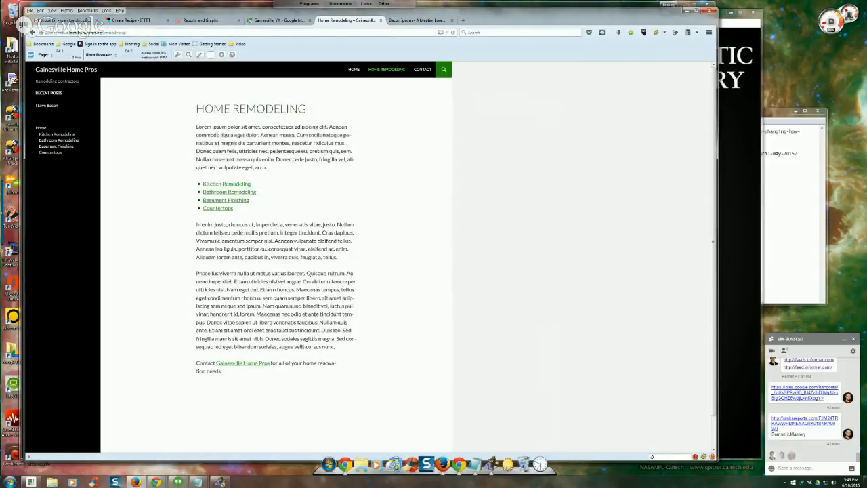
# - Bring the note forward, move it beside the page heading, and highlight "Page Title" and "Meta Description" in the list
pyautogui.click(237, 441)
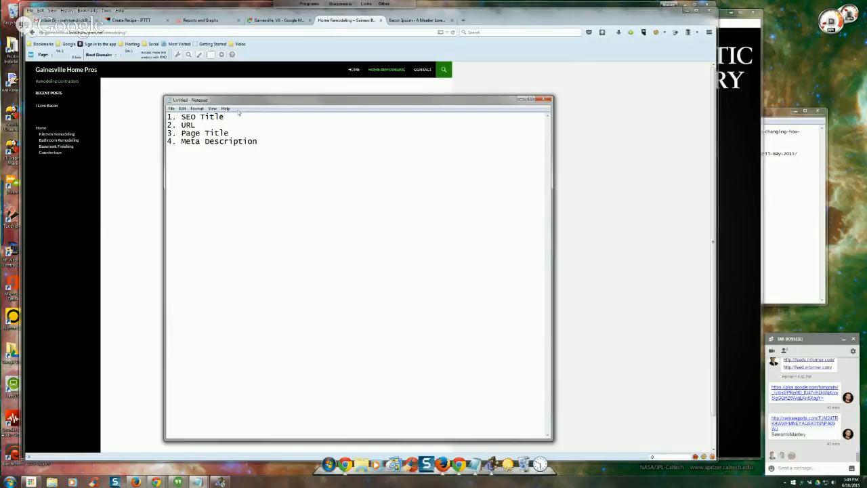
pyautogui.moveTo(240, 100); pyautogui.dragTo(425, 72)
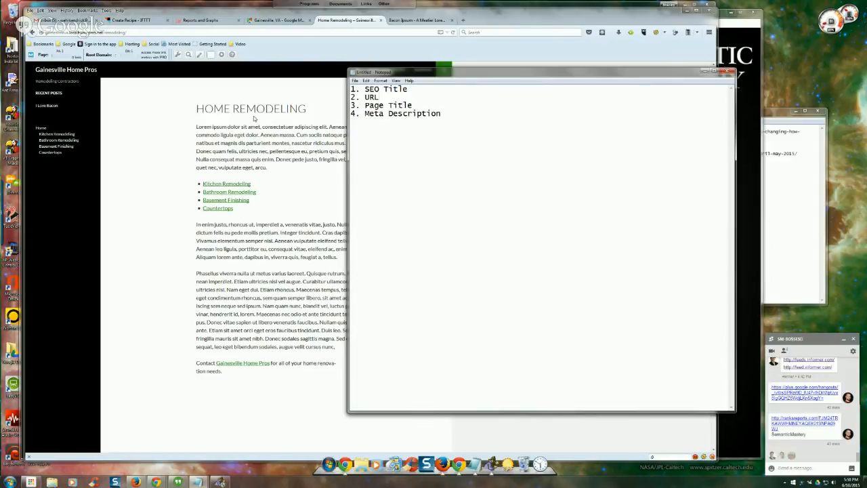
pyautogui.moveTo(365, 106); pyautogui.dragTo(412, 105)
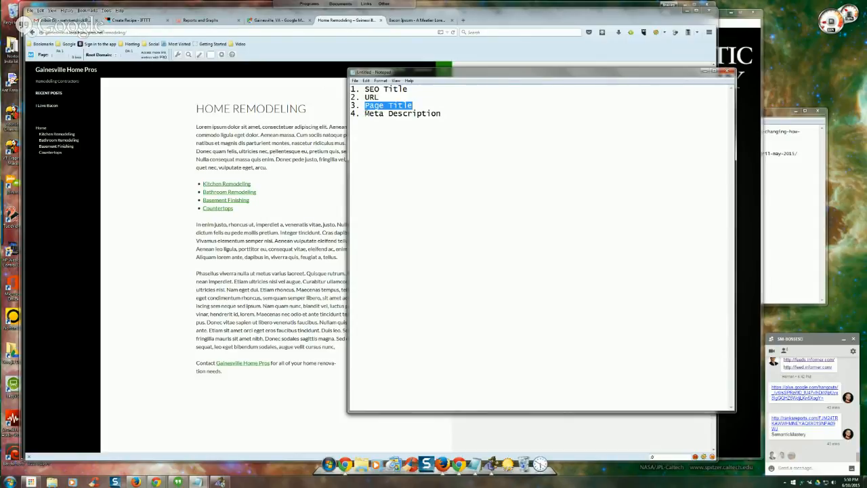
pyautogui.moveTo(364, 114); pyautogui.dragTo(441, 114)
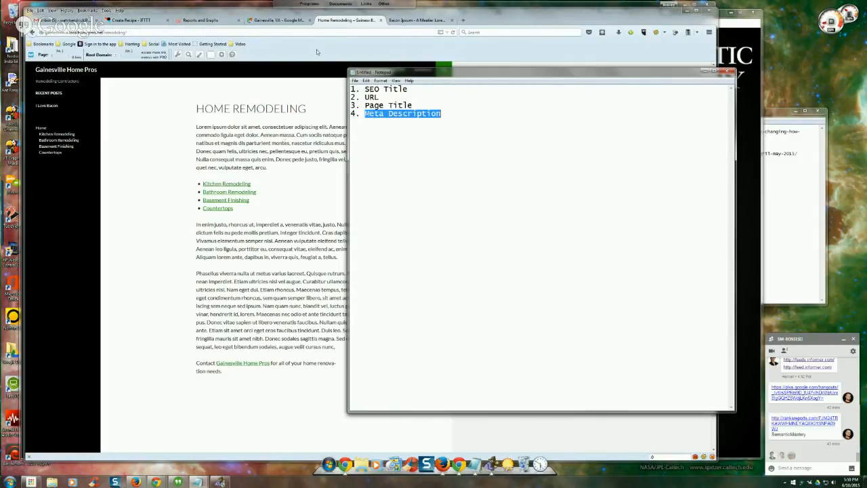
pyautogui.click(435, 145)
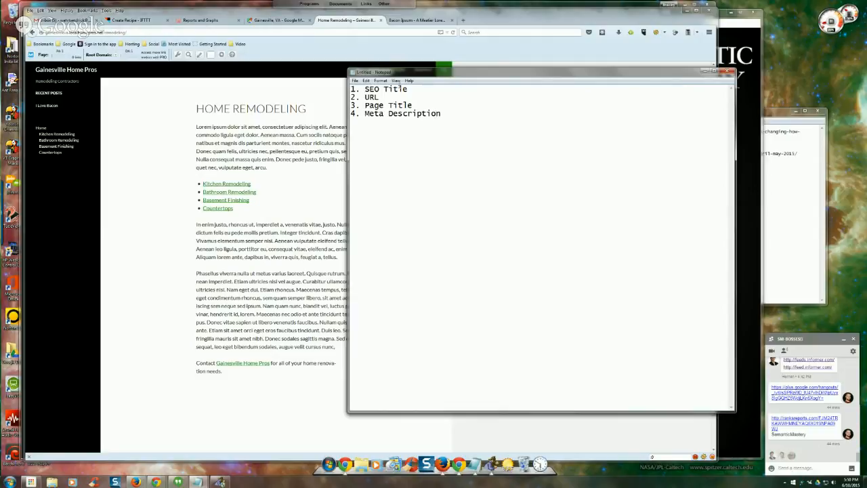
# - Highlight "URL" and "Page Title" in the note, and "Remodeling" in the Home Remodeling page's heading
pyautogui.doubleClick(371, 97)
pyautogui.moveTo(364, 105); pyautogui.dragTo(414, 105)
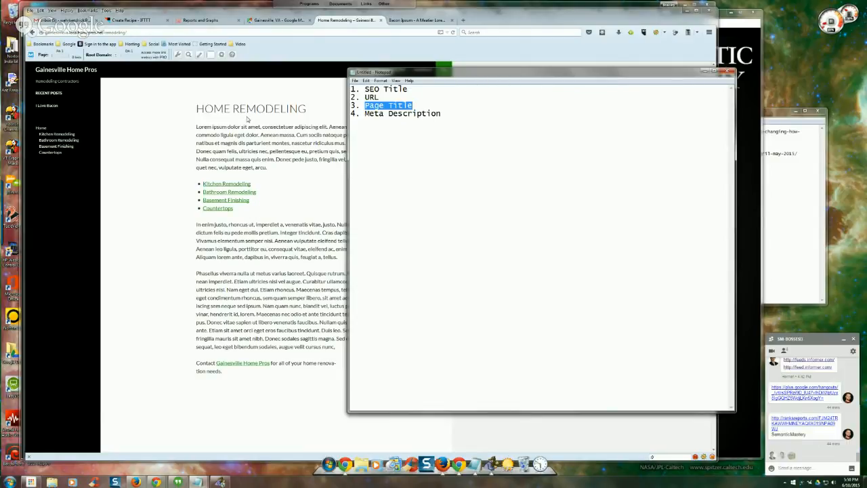
pyautogui.click(352, 24)
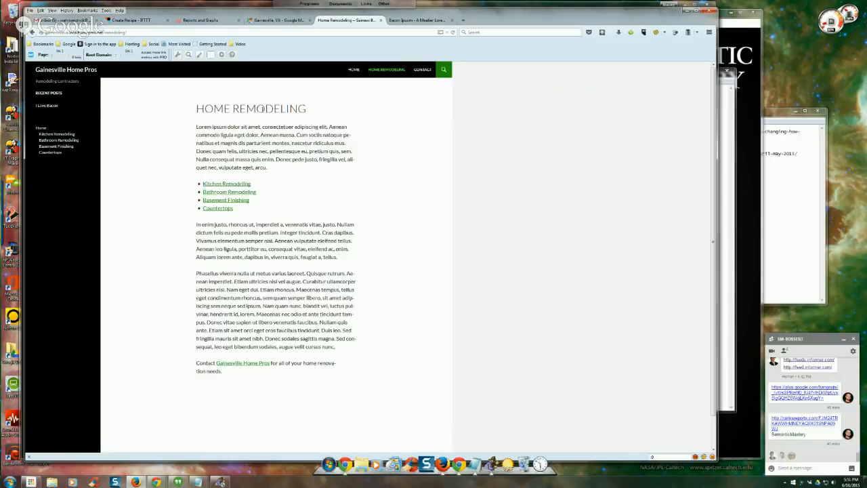
pyautogui.moveTo(203, 109); pyautogui.dragTo(306, 116)
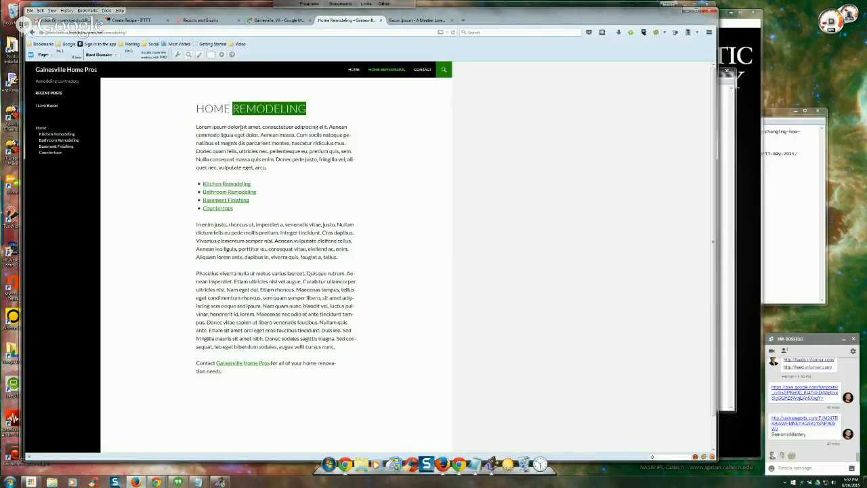
pyautogui.click(242, 113)
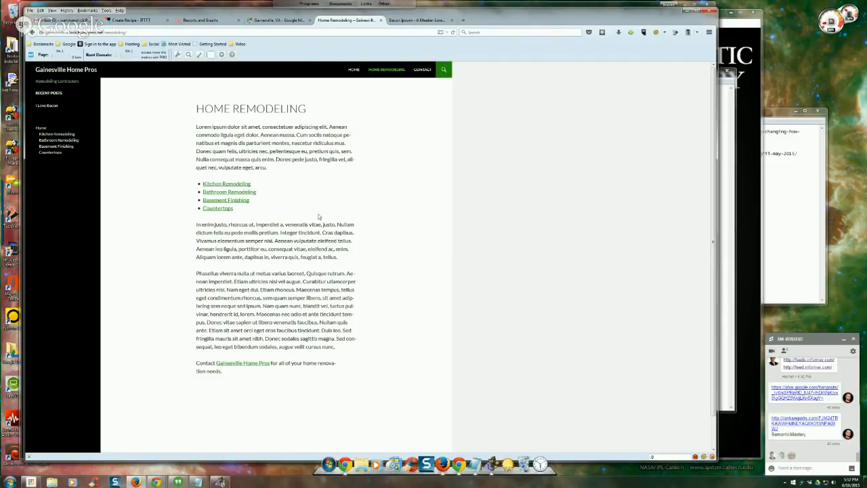
# - Return to the note to highlight "Meta Description", and bring the Home Remodeling page back to the front
pyautogui.moveTo(197, 482)
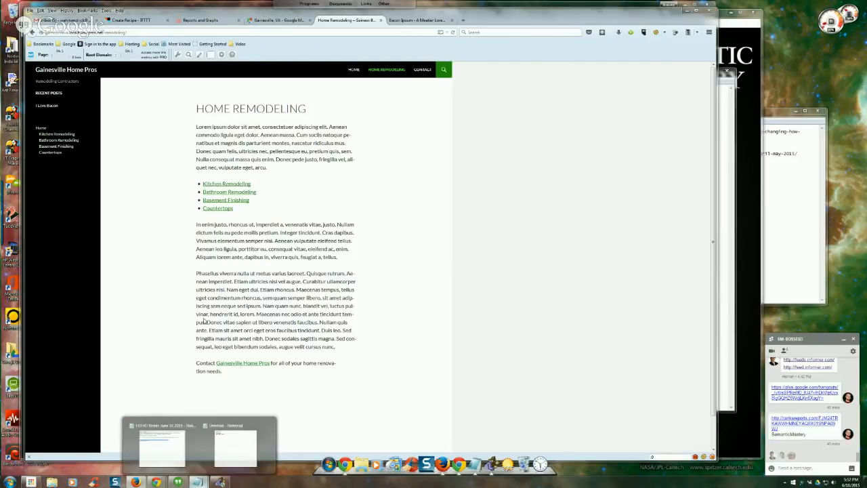
pyautogui.click(233, 452)
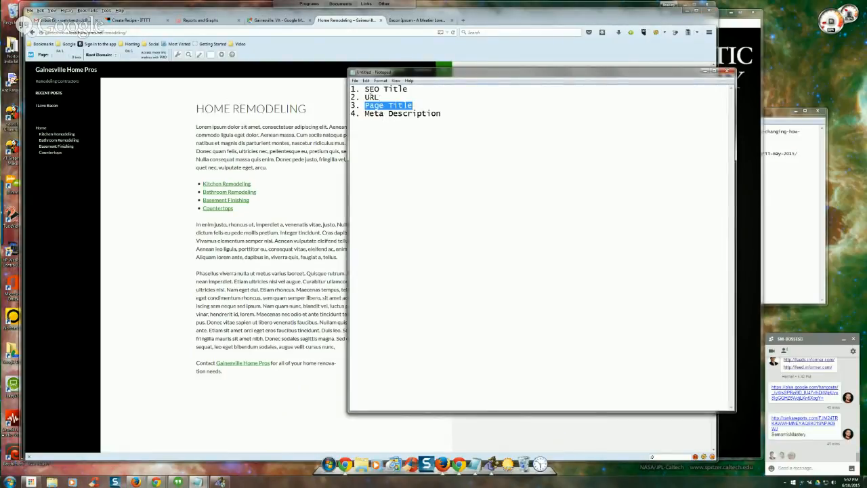
pyautogui.click(369, 113)
pyautogui.moveTo(369, 113); pyautogui.dragTo(437, 113)
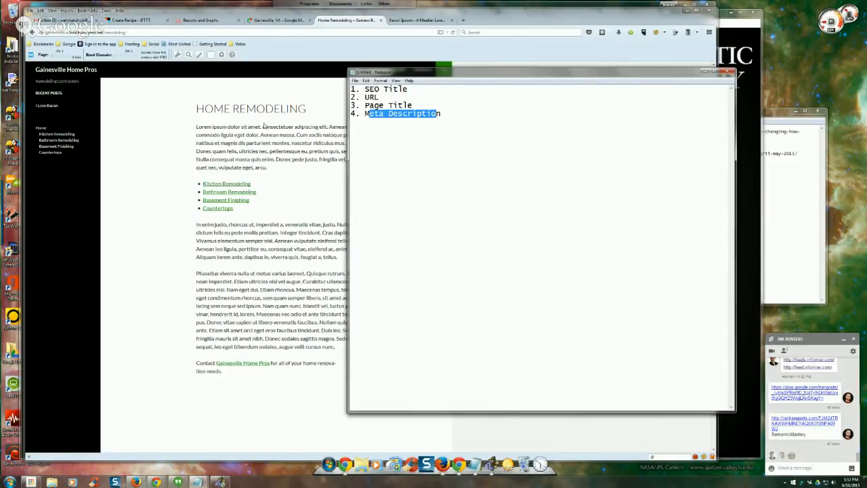
pyautogui.click(279, 174)
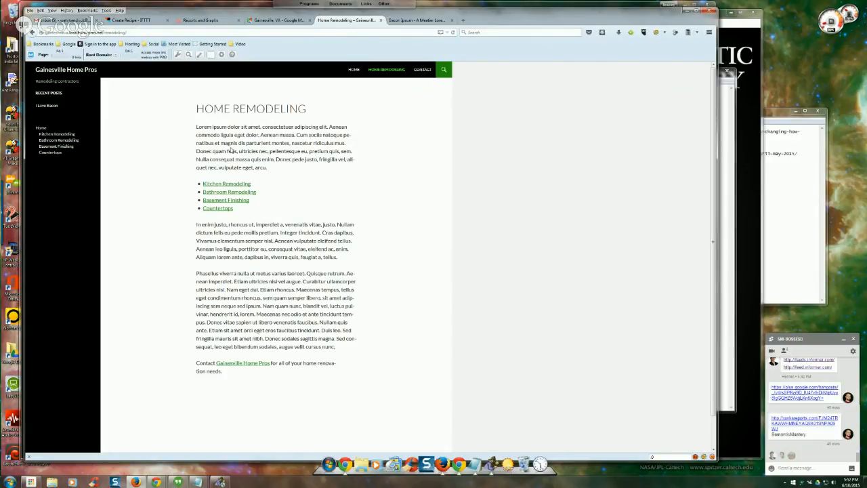
# - Bring the note forward, move it clear of the page text, highlight all four list items, and return to the Home Remodeling page
pyautogui.moveTo(197, 481)
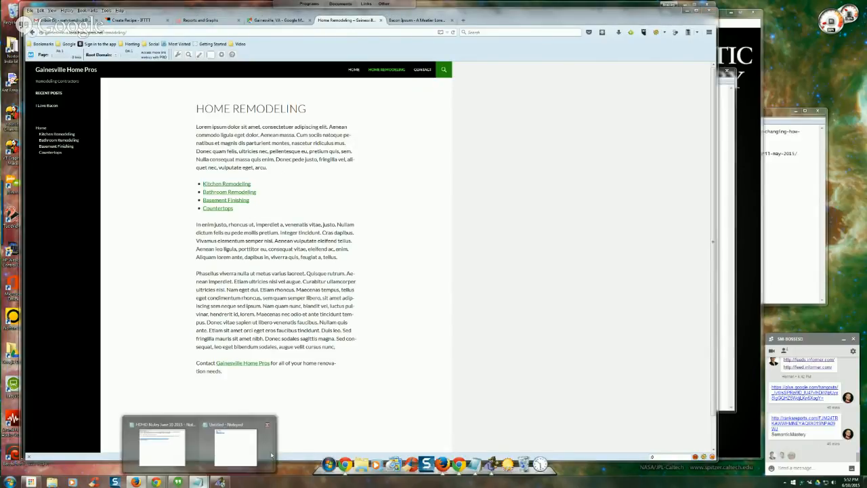
pyautogui.click(159, 441)
pyautogui.click(417, 177)
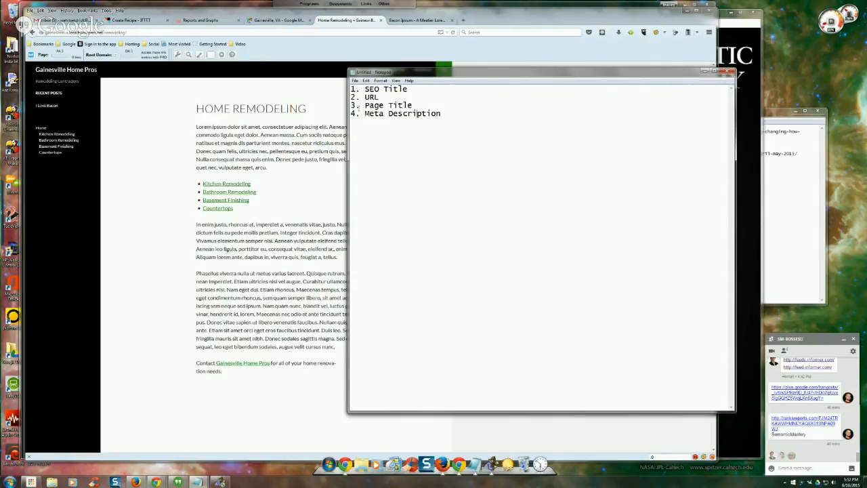
pyautogui.moveTo(393, 72); pyautogui.dragTo(427, 38)
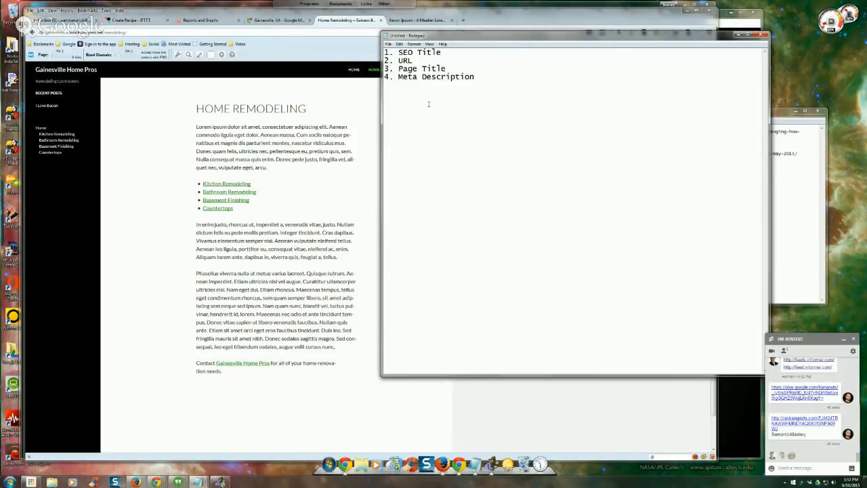
pyautogui.moveTo(398, 52); pyautogui.dragTo(474, 77)
pyautogui.click(468, 99)
pyautogui.click(195, 280)
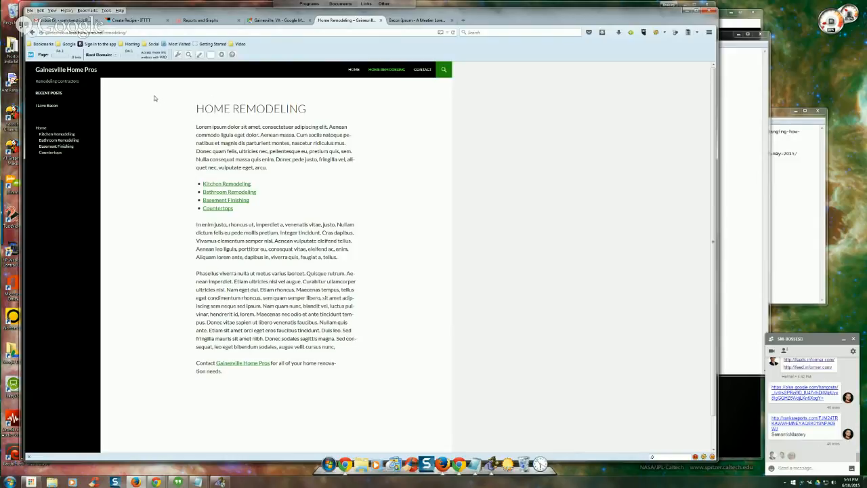
# - Open the Kitchen Remodeling page and highlight the "kitchen" part and a longer stretch of its address
pyautogui.click(225, 184)
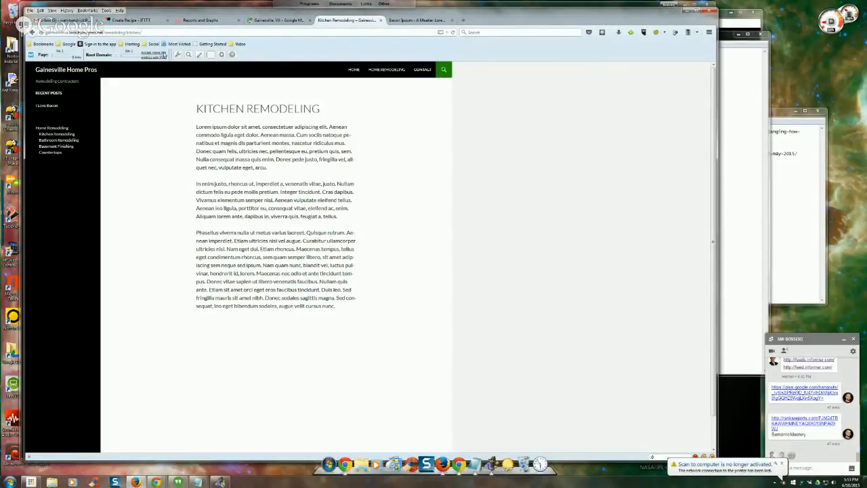
pyautogui.doubleClick(134, 32)
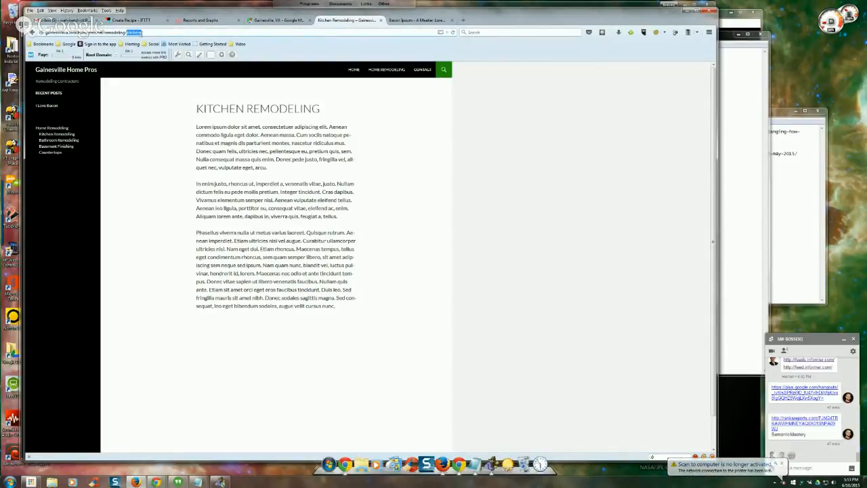
pyautogui.click(169, 158)
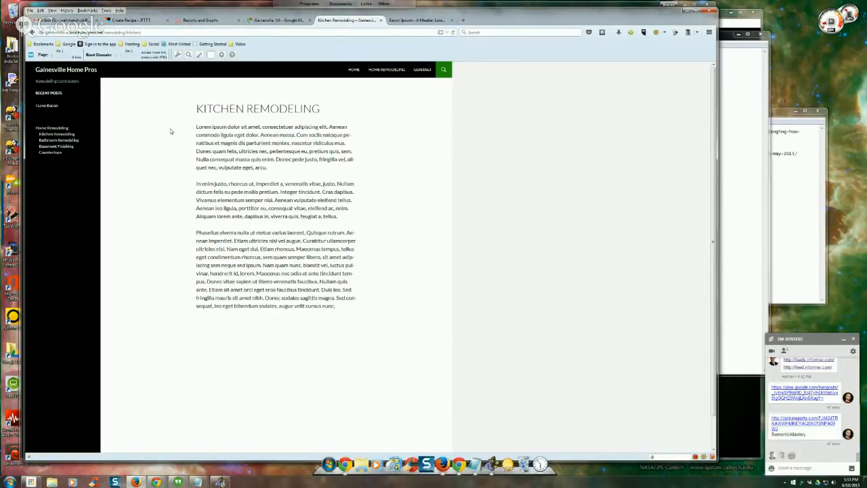
pyautogui.moveTo(140, 32); pyautogui.dragTo(64, 32)
pyautogui.click(181, 182)
# - Highlight the Kitchen Remodeling page's title and look over the body text down to the footer
pyautogui.moveTo(203, 110); pyautogui.dragTo(326, 112)
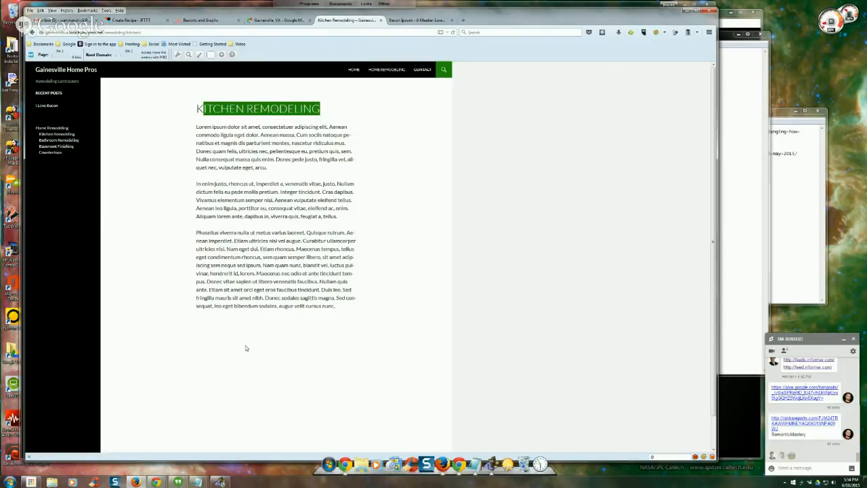
pyautogui.click(222, 348)
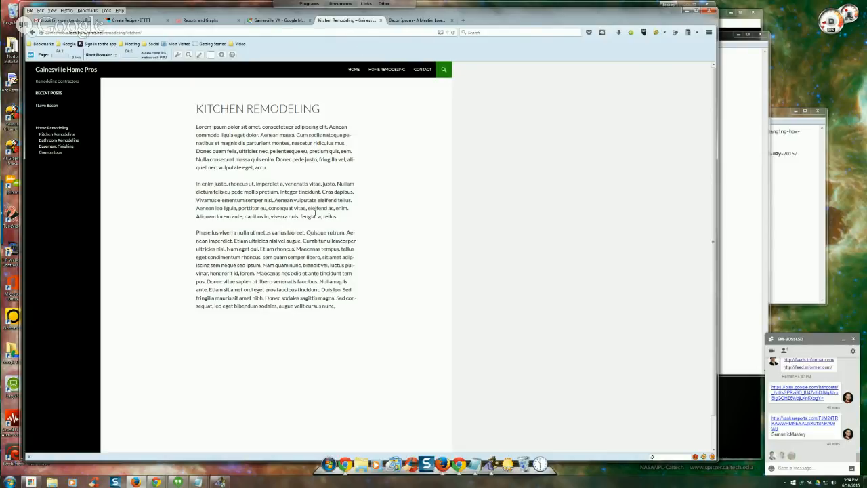
pyautogui.scroll(-1, 179, 282)
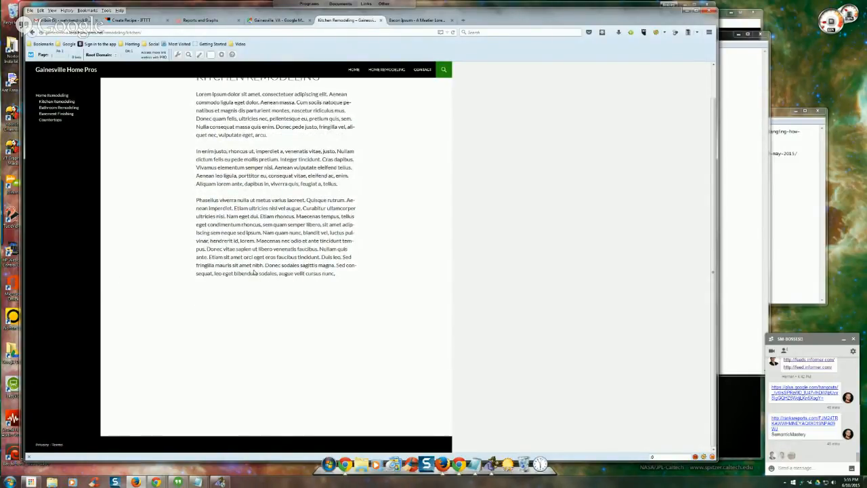
pyautogui.scroll(1, 241, 280)
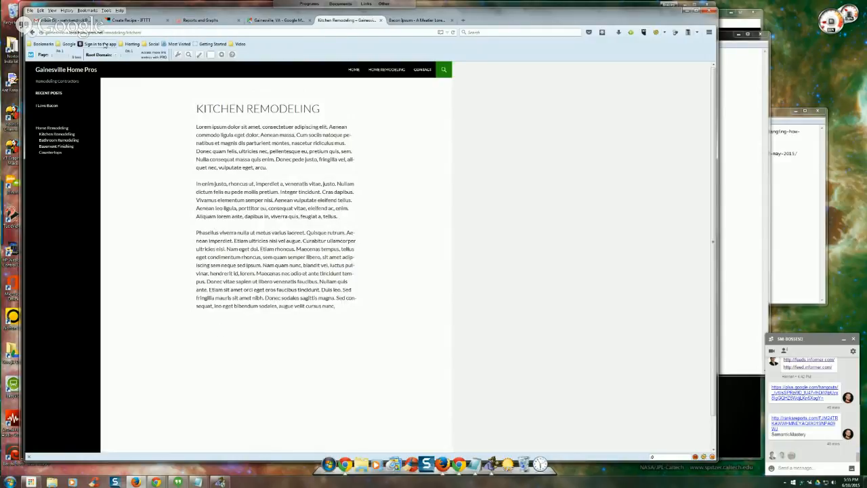
# - Go through the Home Remodeling, Bathroom Remodeling, Basement Finishing and Countertops pages, and switch to the Structure slide in Google Slides
pyautogui.click(53, 128)
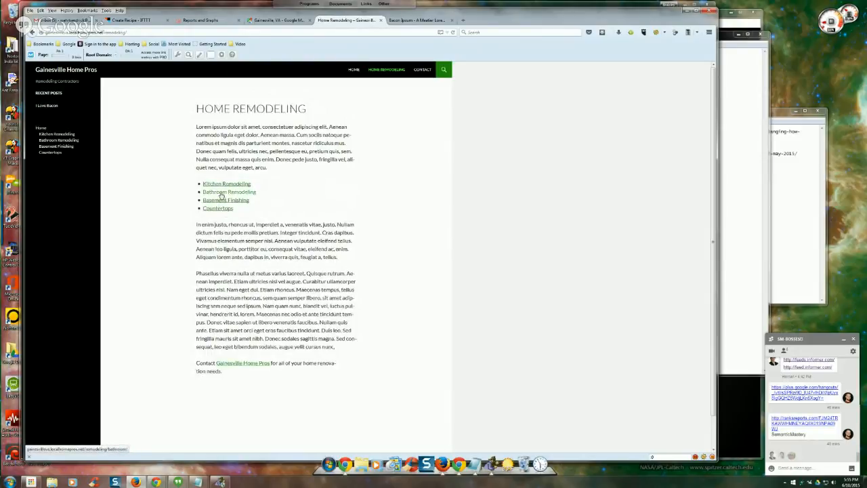
pyautogui.click(220, 191)
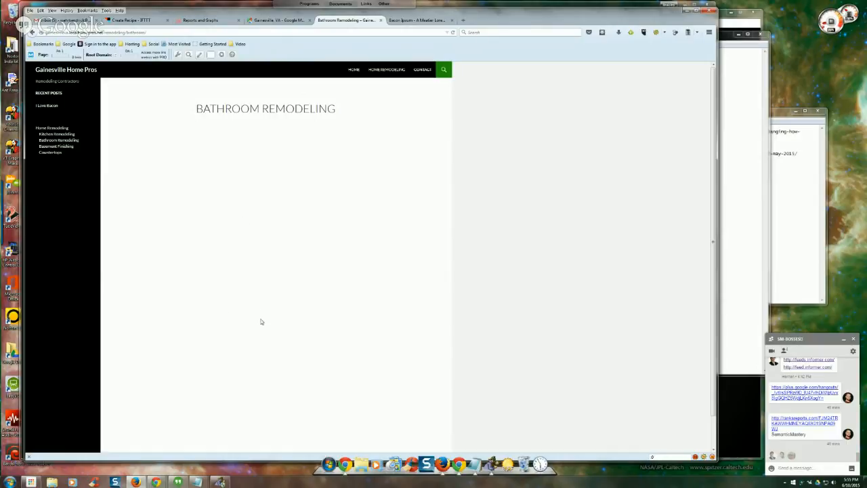
pyautogui.click(52, 127)
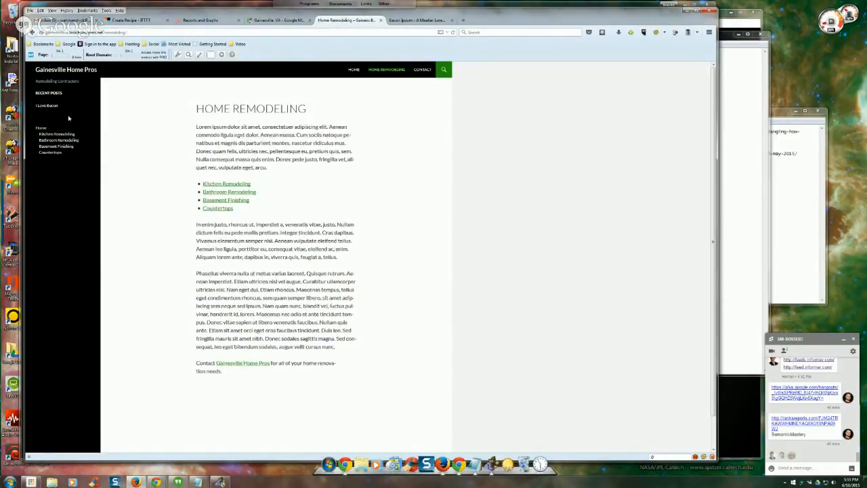
pyautogui.click(67, 146)
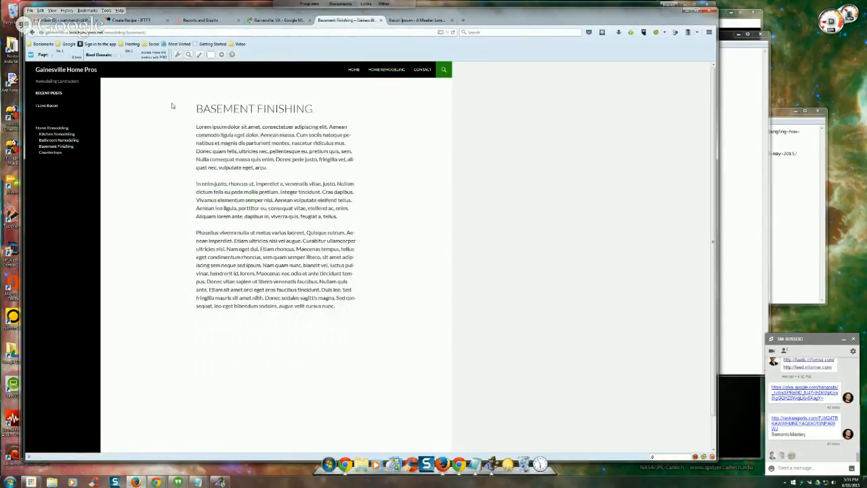
pyautogui.click(49, 152)
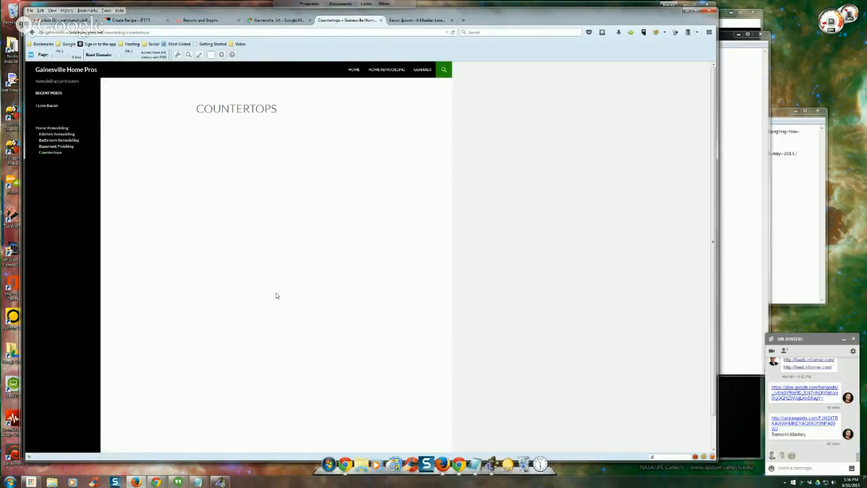
pyautogui.moveTo(156, 482)
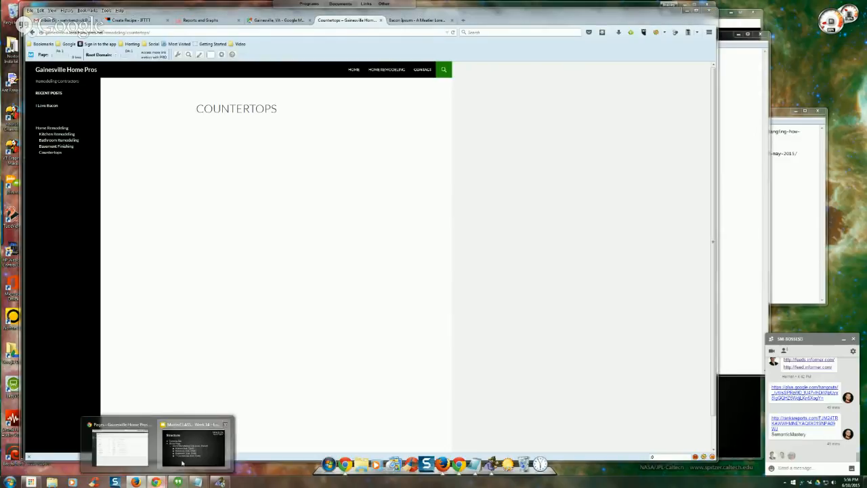
pyautogui.click(193, 441)
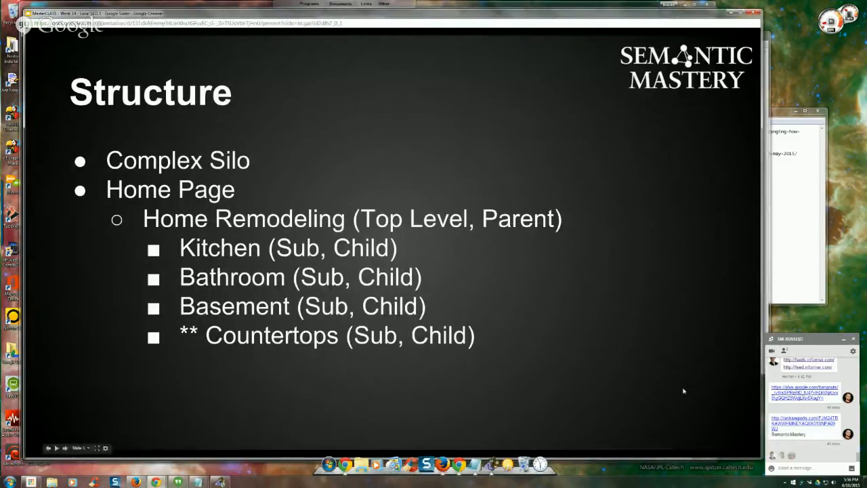